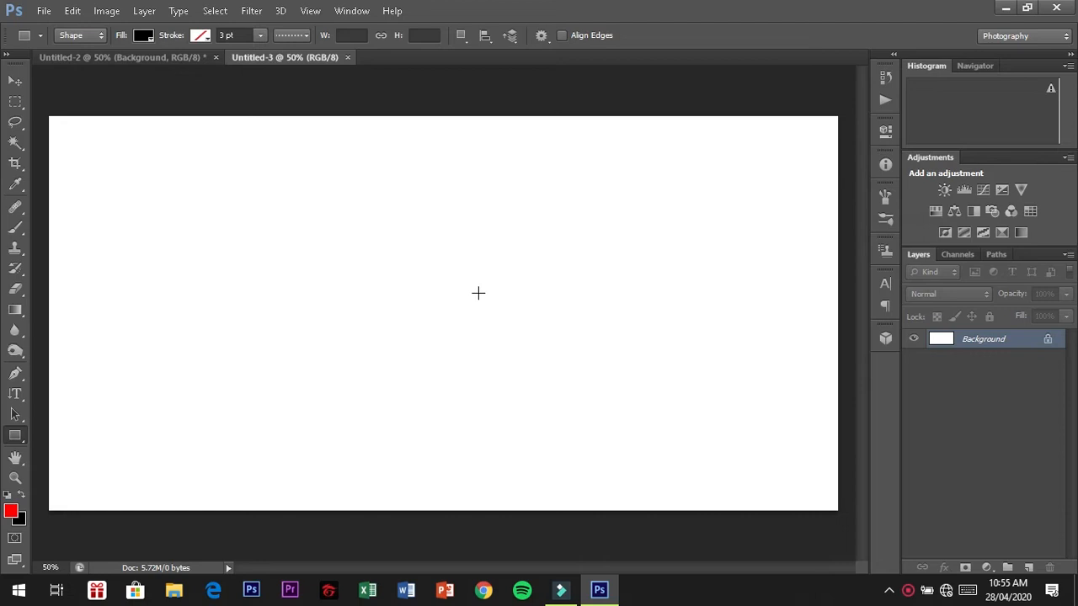
Step: Invert the white background to black and add the horizontal text "TYPE" in a text box across the middle of the canvas
key("ctrl+i")
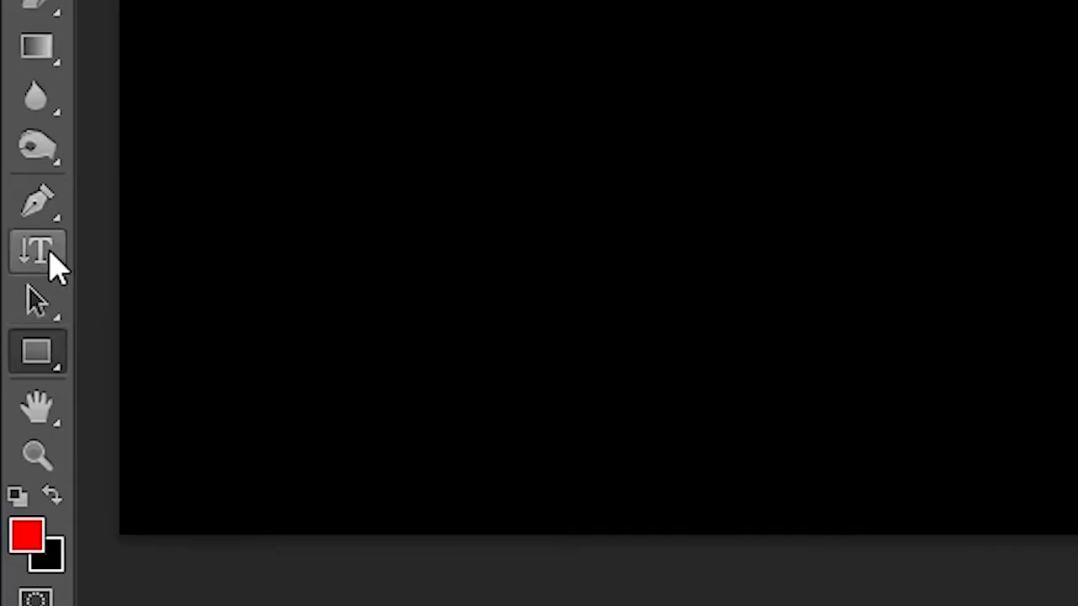
left_click_drag(22, 398, 26, 398)
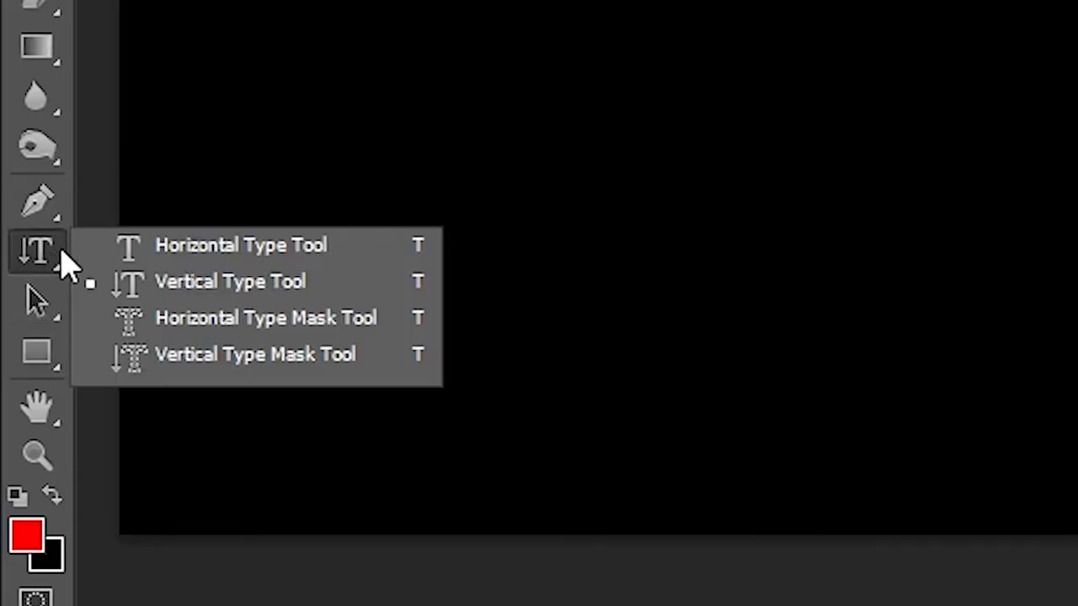
left_click(127, 252)
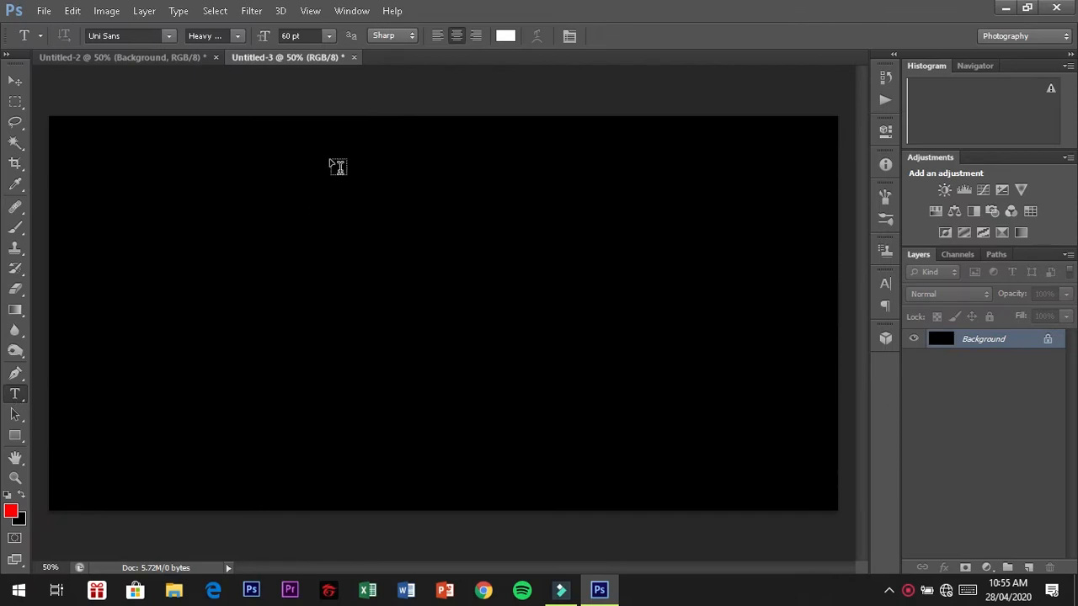
left_click_drag(278, 229, 654, 392)
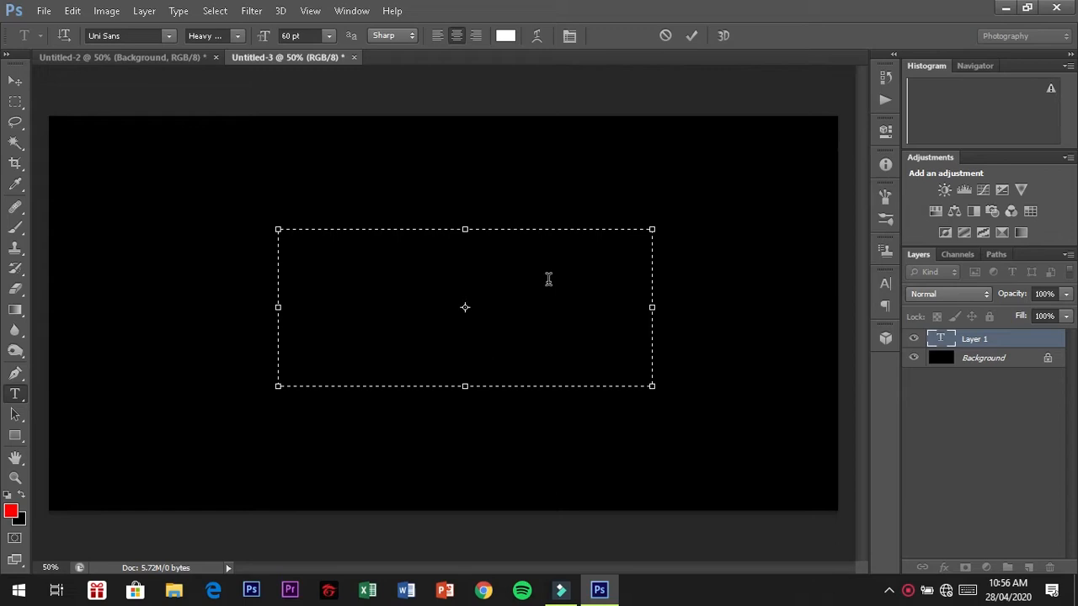
type("TY")
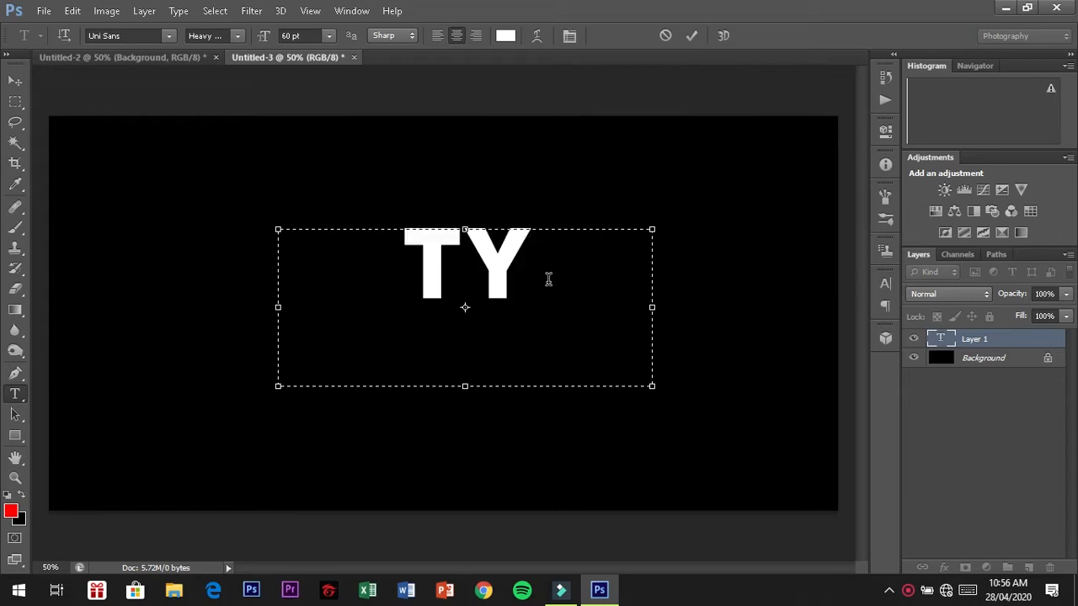
type("PE")
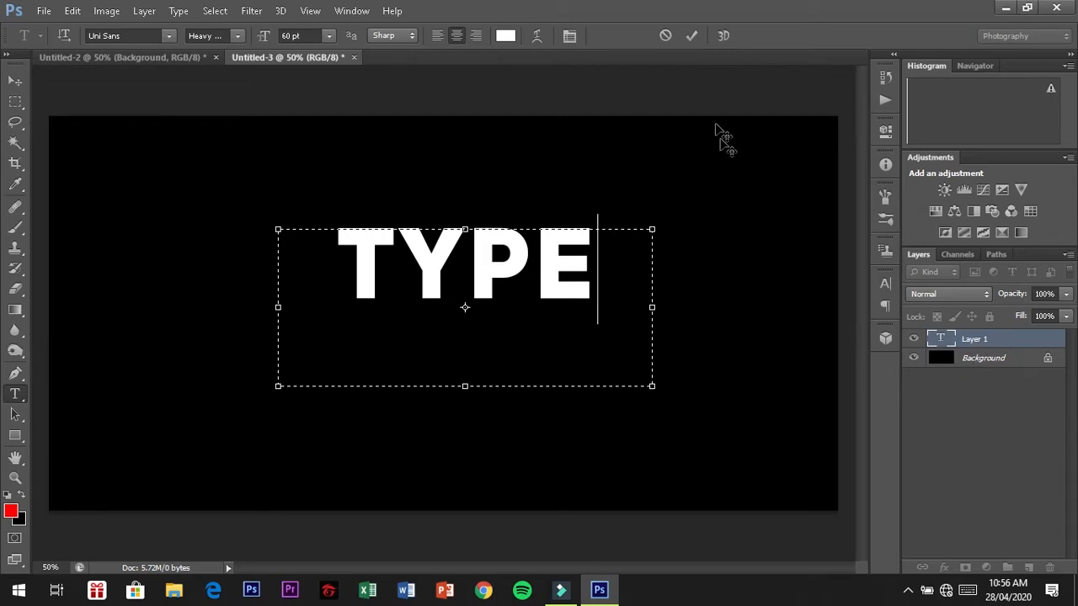
left_click(688, 38)
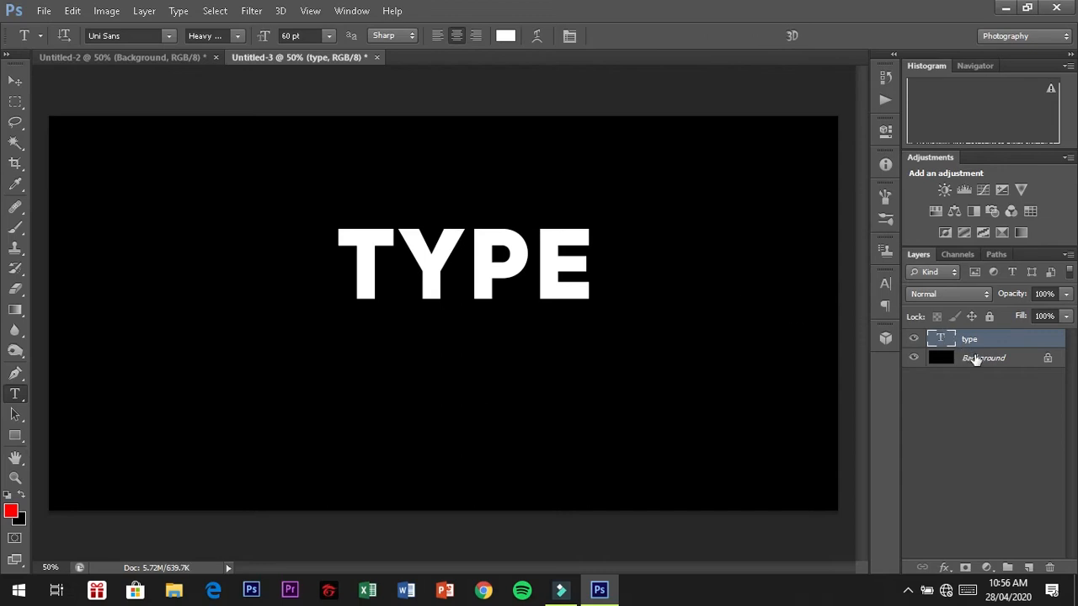
Step: Move the TYPE text down to the canvas center and skew it horizontally by about -6.7° so the letters slant right
key("ctrl+t")
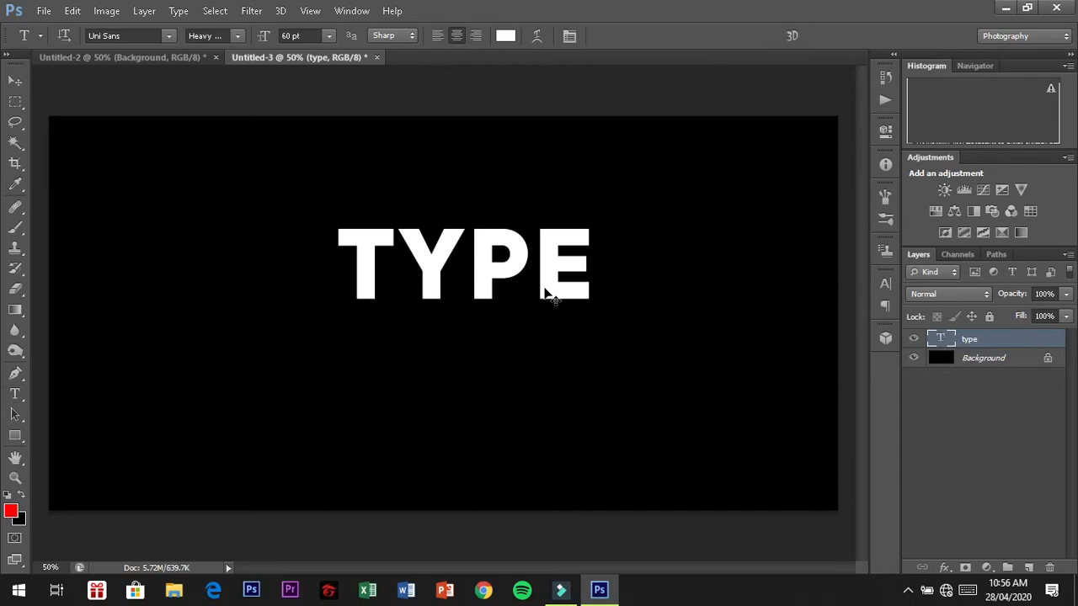
left_click_drag(535, 274, 526, 312)
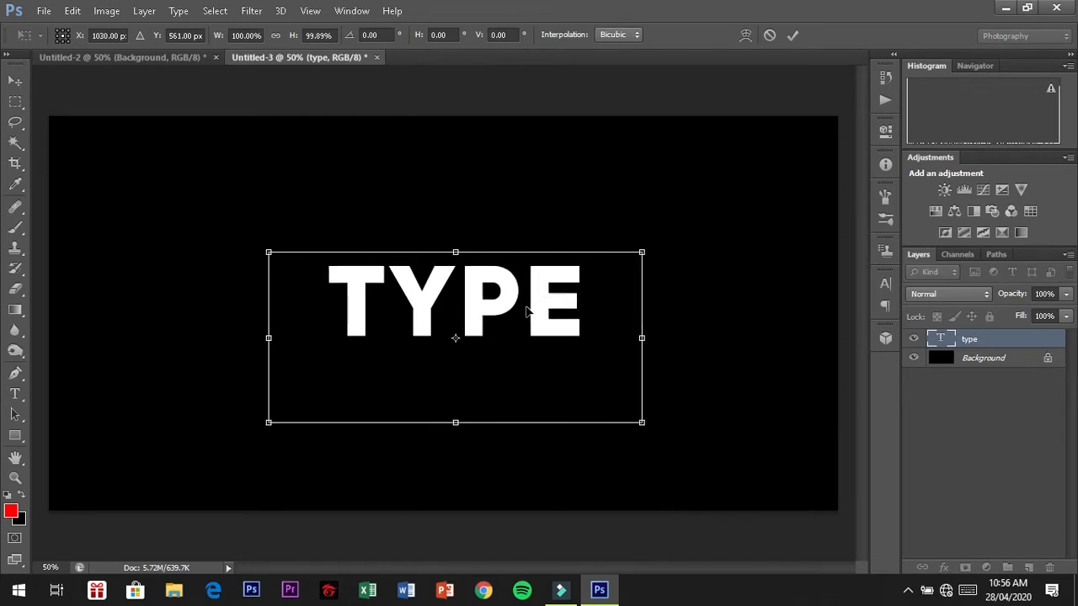
key("Return")
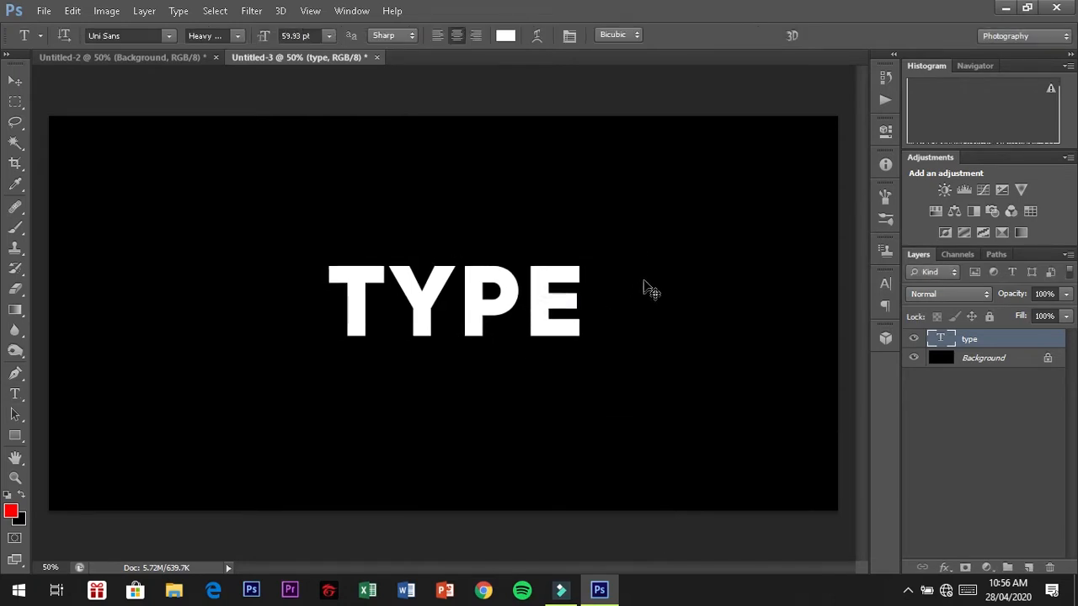
key("ctrl+t")
left_click_drag(642, 254, 662, 253)
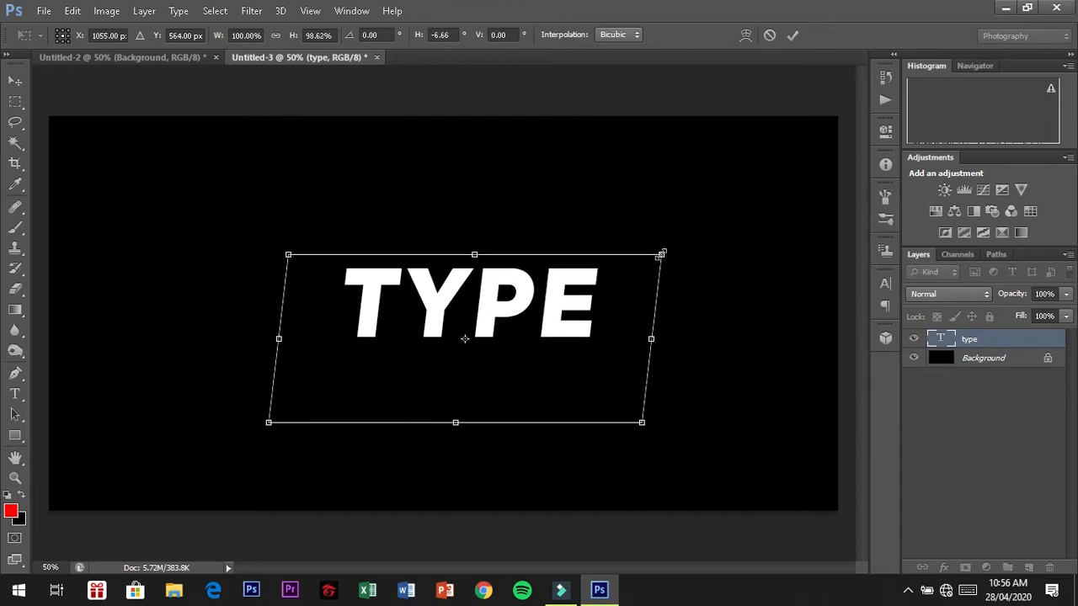
key("Return")
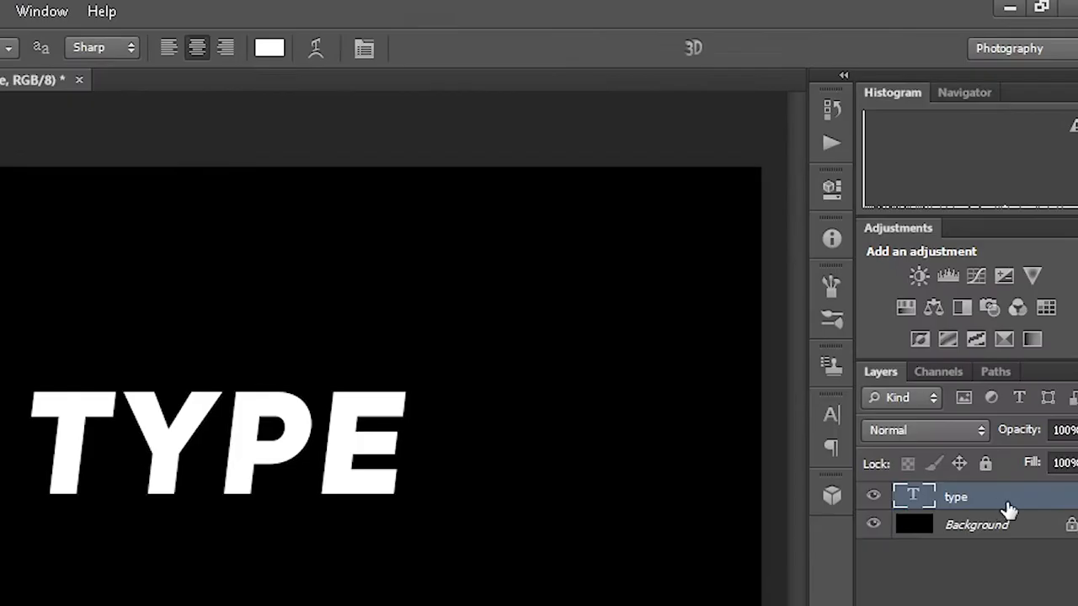
Step: Duplicate the type layer and set the copy's fill to 0%
right_click(1007, 501)
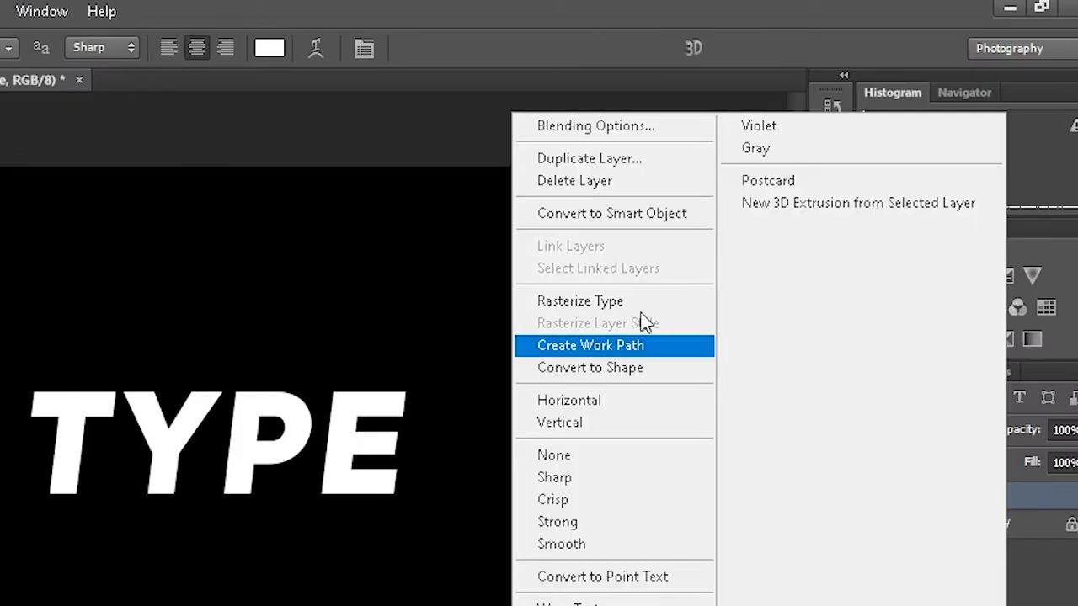
left_click(608, 161)
left_click(488, 258)
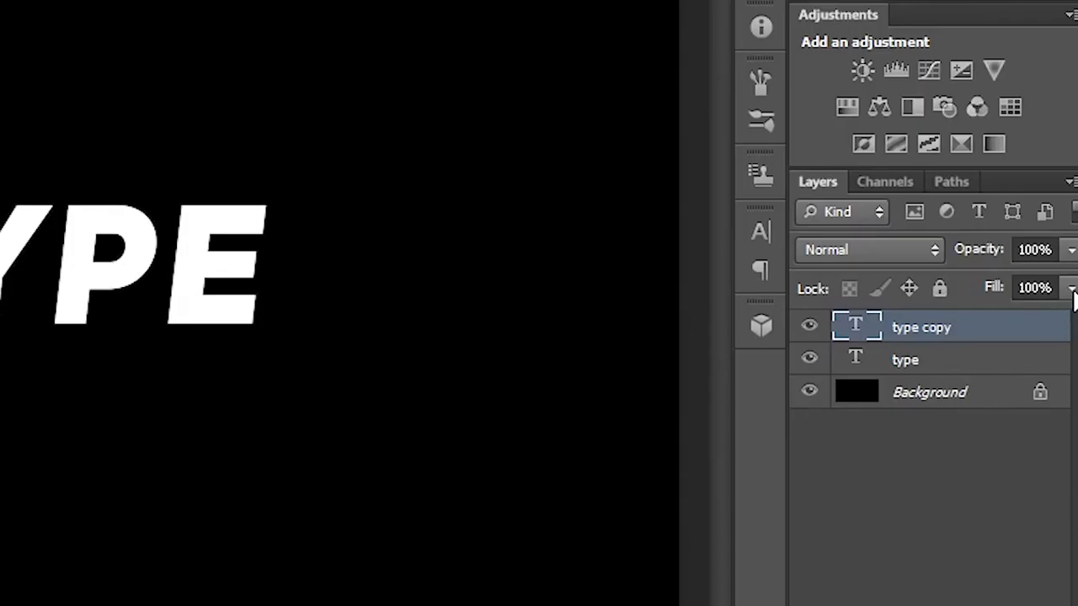
left_click_drag(1065, 316, 965, 343)
left_click_drag(899, 332, 904, 329)
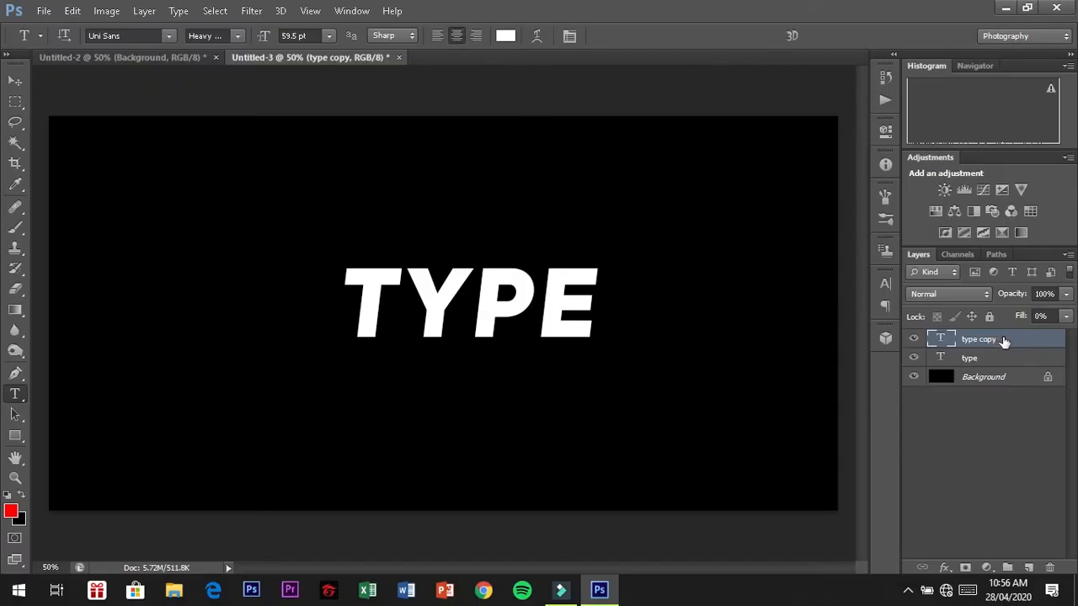
Step: Add a Stroke layer style in yellow (#ffea00) to the type copy layer
right_click(1002, 339)
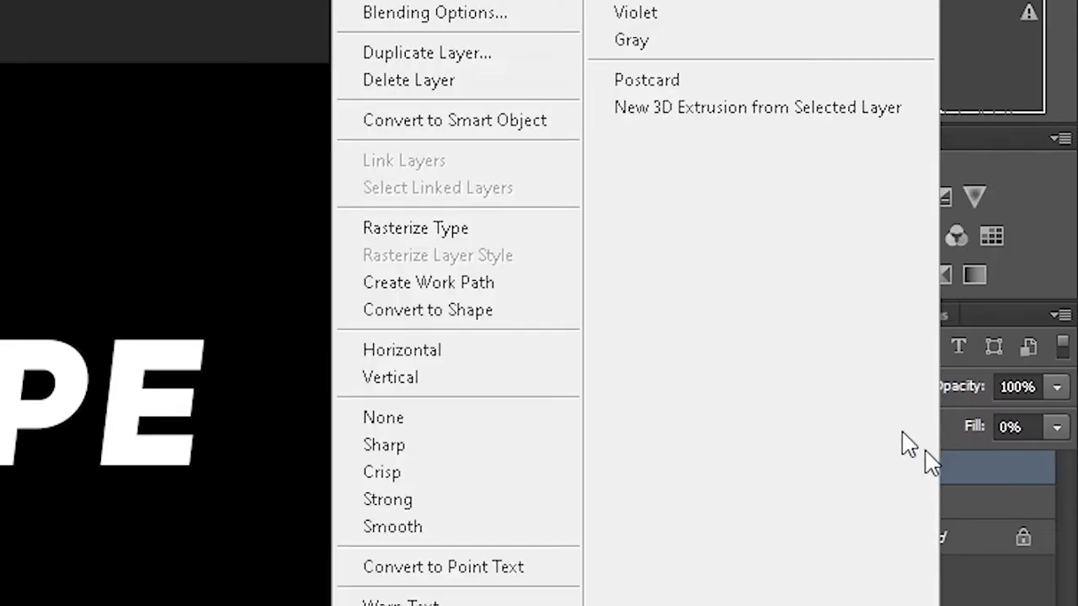
left_click(737, 96)
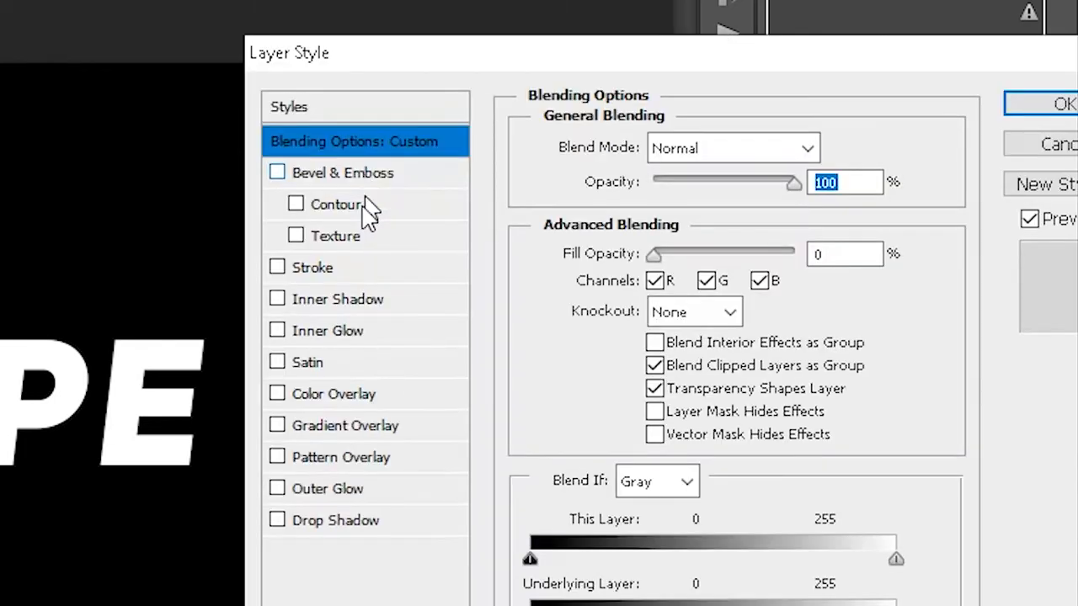
left_click(277, 267)
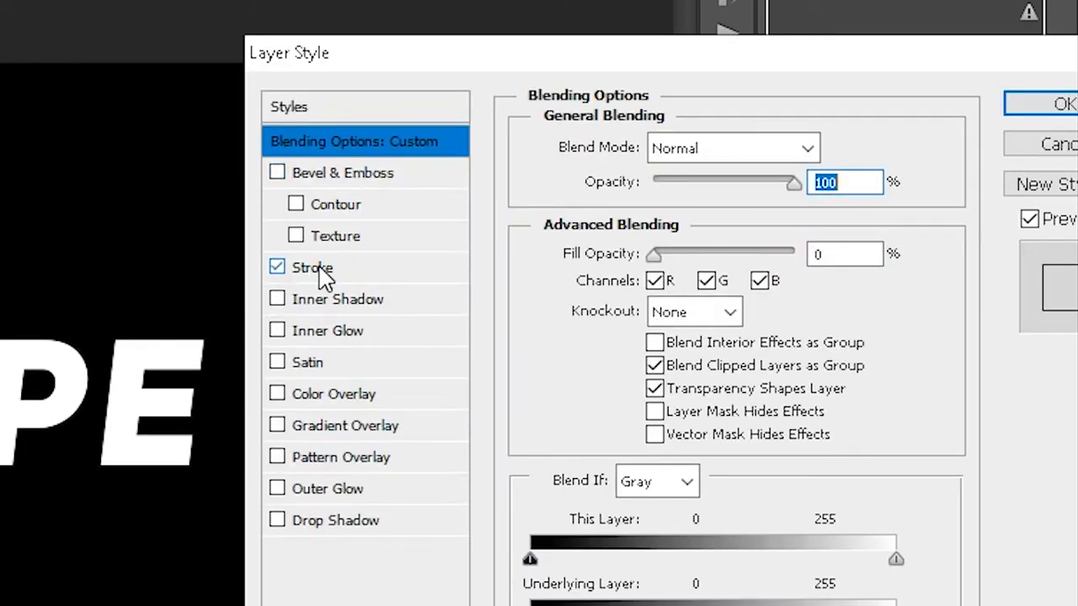
left_click(324, 278)
left_click(614, 338)
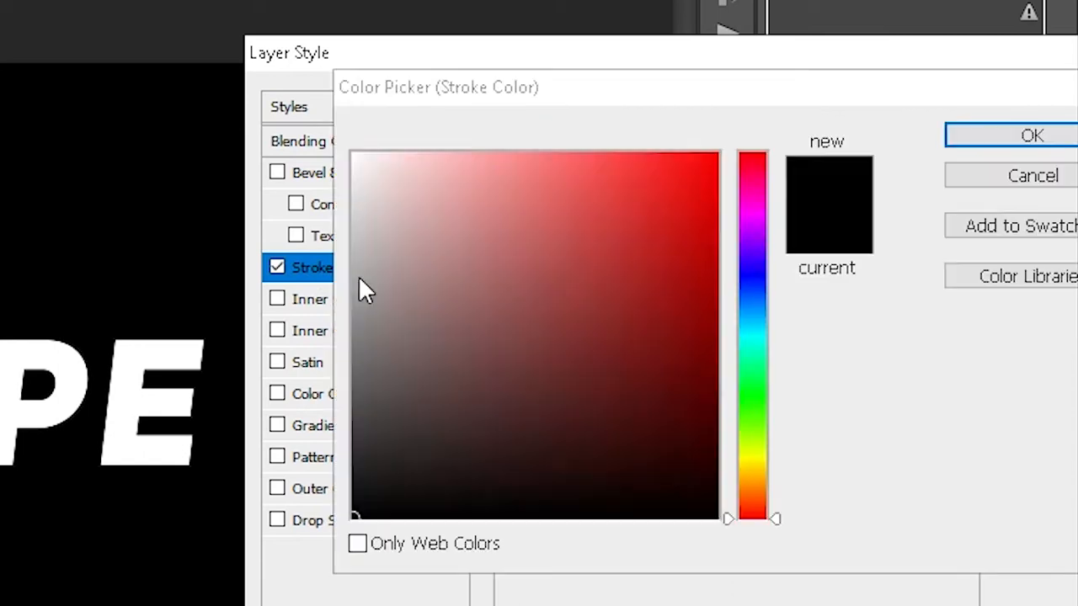
mouse_move(752, 481)
left_mouse_down()
mouse_move(750, 446)
mouse_move(754, 462)
left_mouse_up()
left_click(715, 155)
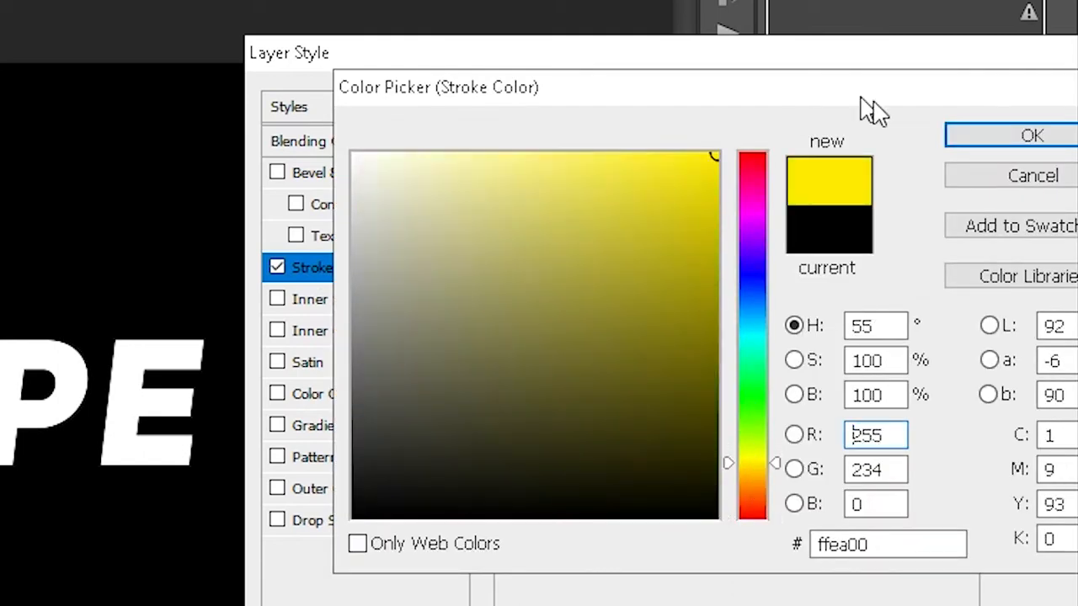
left_click(957, 140)
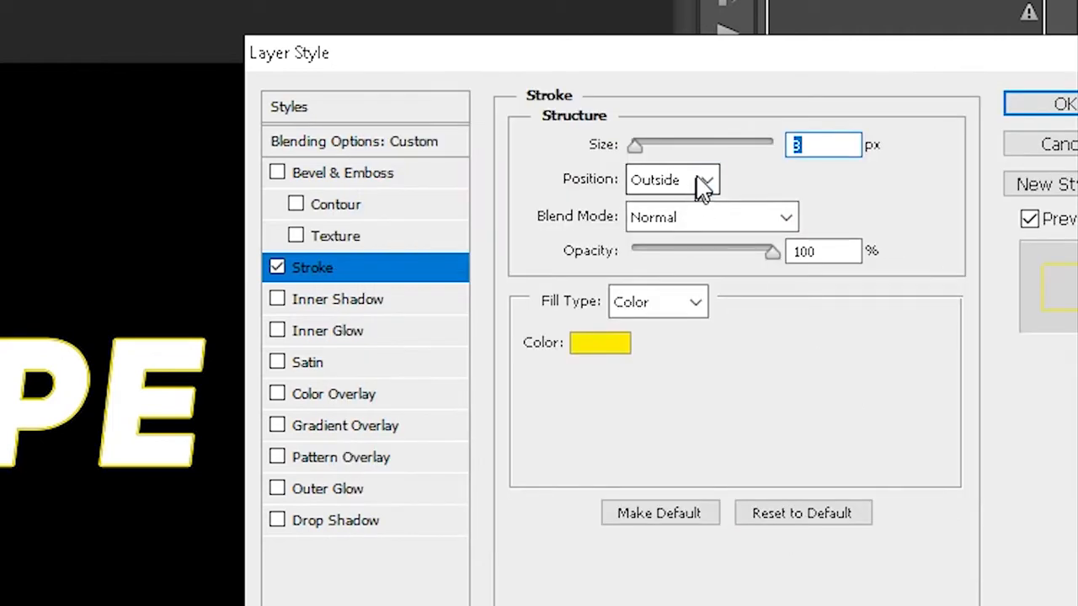
Step: Set the yellow stroke's position to Inside and its size to 3 px, and apply the layer style
left_click(704, 184)
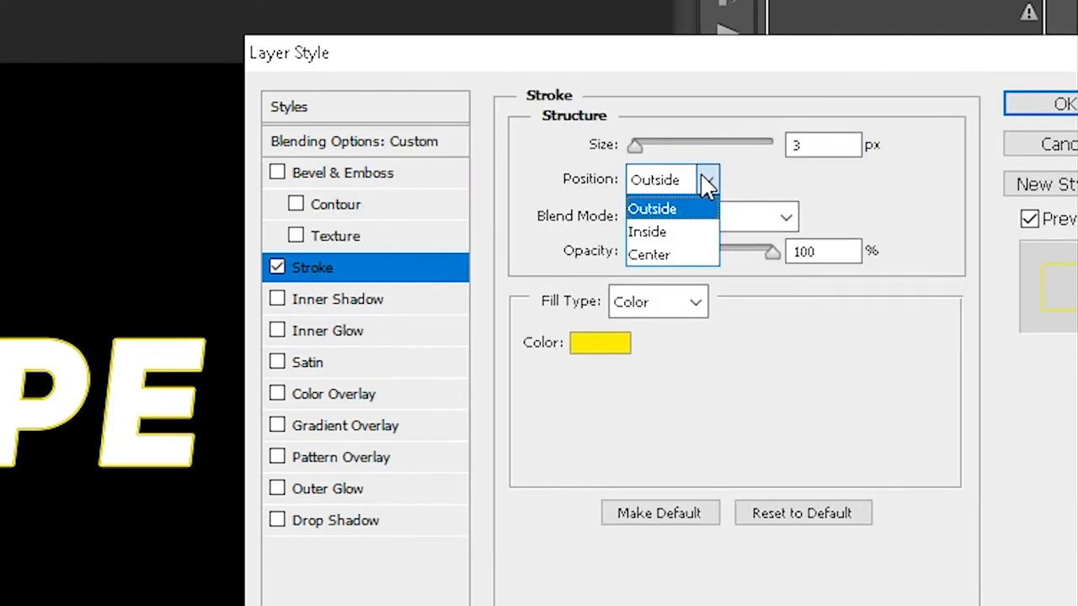
left_click(689, 231)
left_click(818, 154)
type("172")
left_click_drag(815, 154, 757, 161)
type("3")
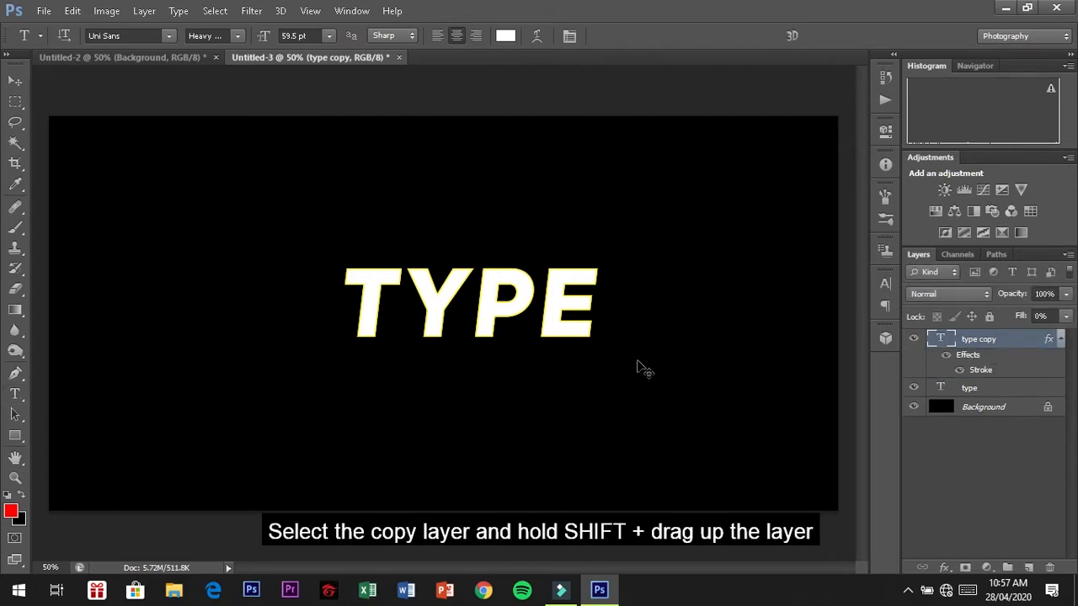
Step: Move the outlined TYPE copy straight up so it sits directly above the white text, at a Y position of about 368 px
key("ctrl+t")
left_click_drag(543, 336, 543, 254)
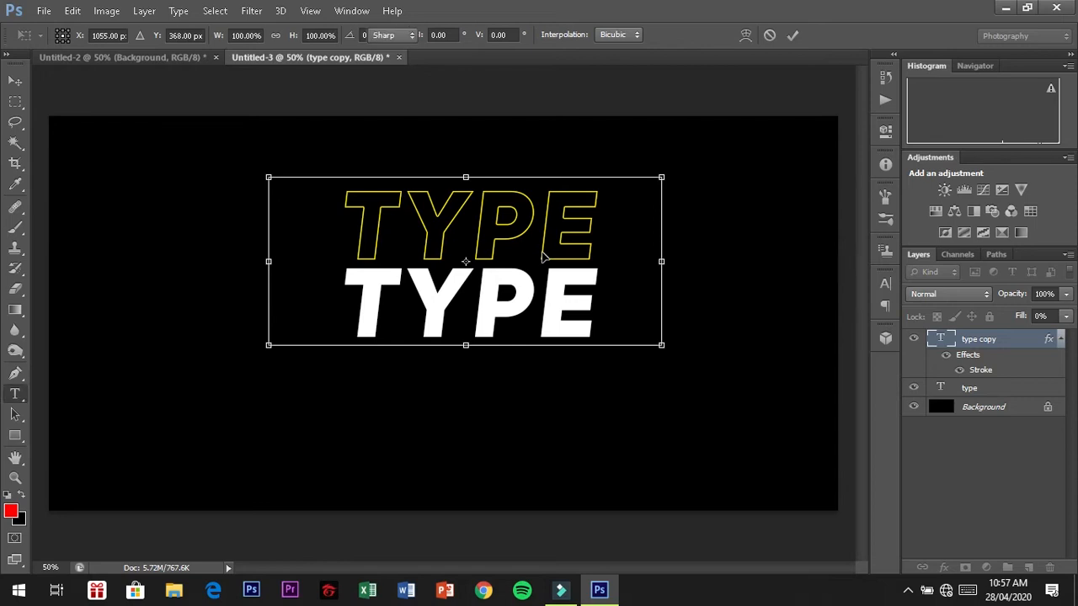
key("Return")
key("t")
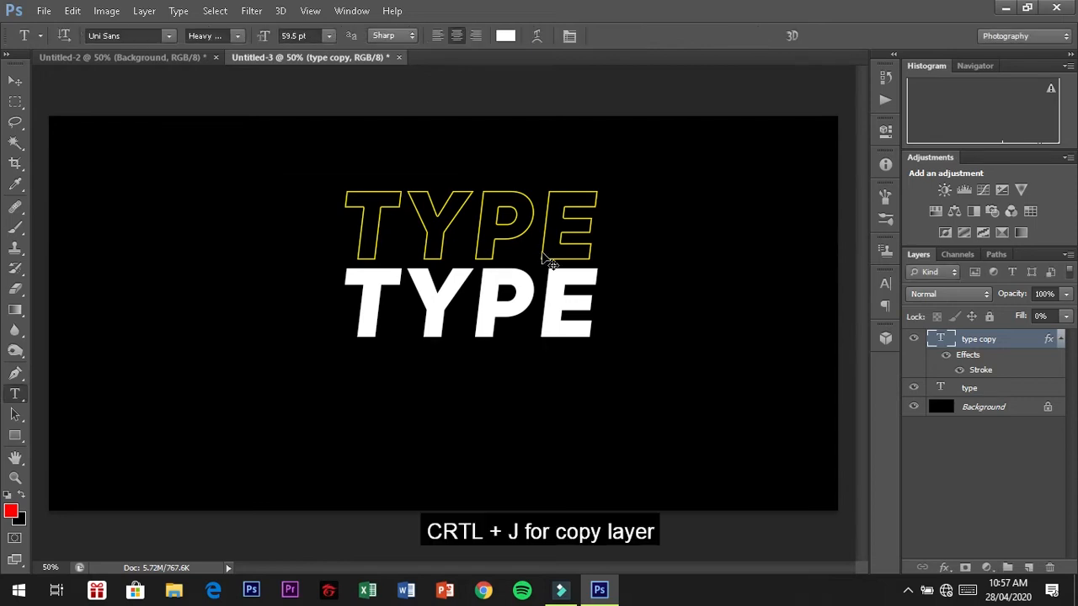
Step: Duplicate the outlined text layer and move the duplicate straight down below the white text, to a Y position of about 758 px
key("ctrl+j")
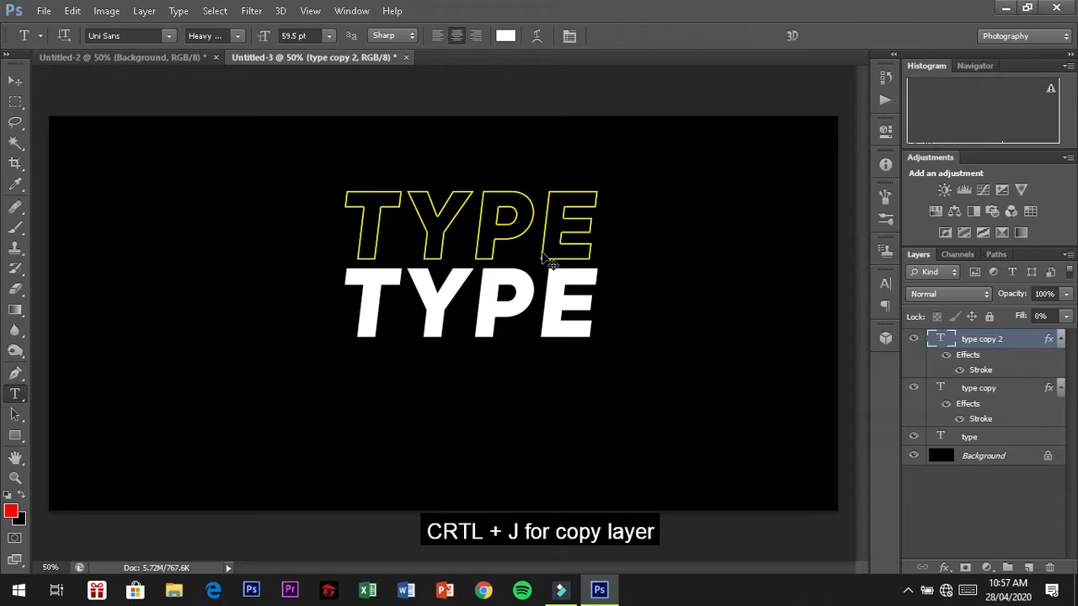
key("ctrl+t")
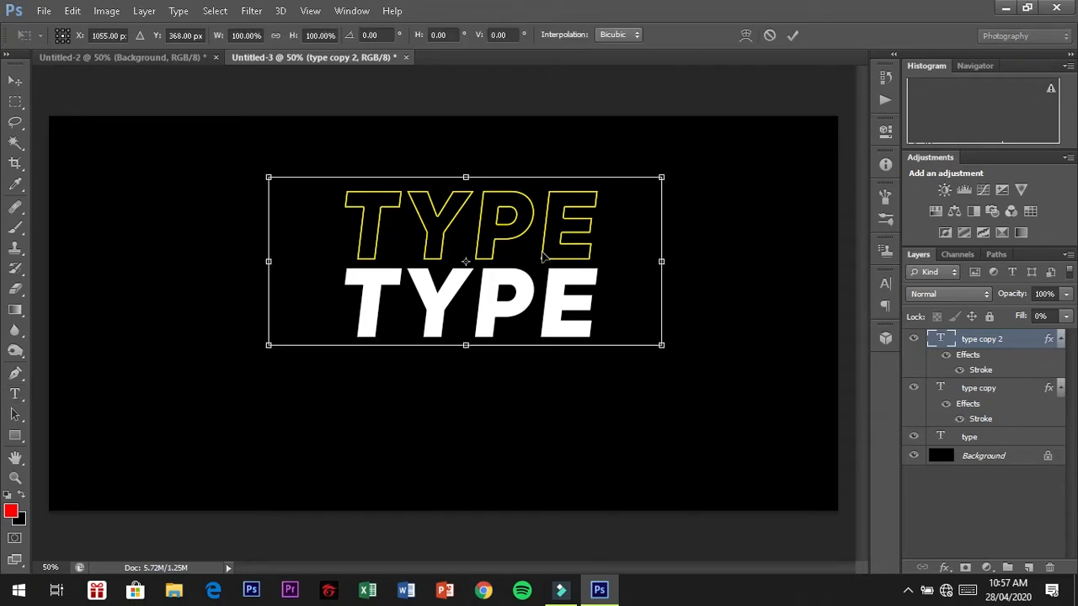
left_click_drag(544, 257, 548, 405)
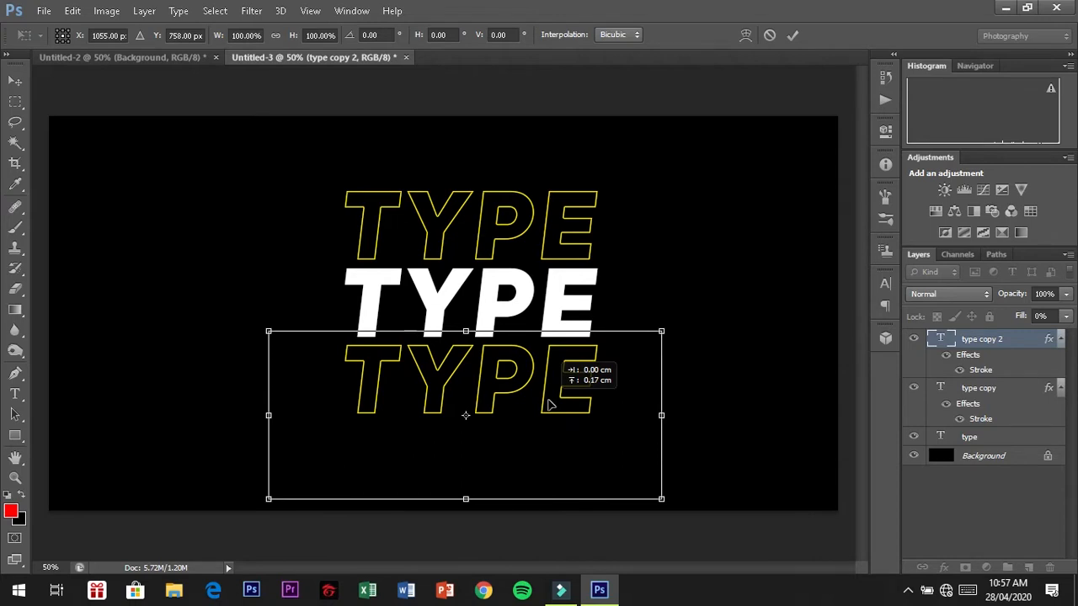
left_click_drag(548, 405, 548, 405)
key("t")
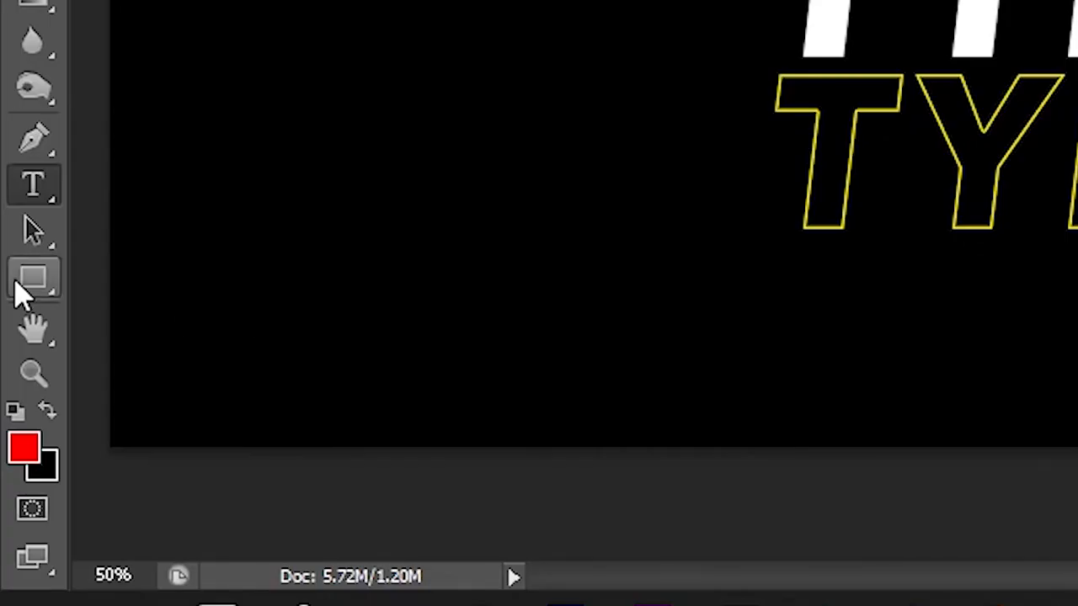
Step: Draw a rectangle shape about 718 × 646 px enclosing all three TYPE lines
left_click(20, 290)
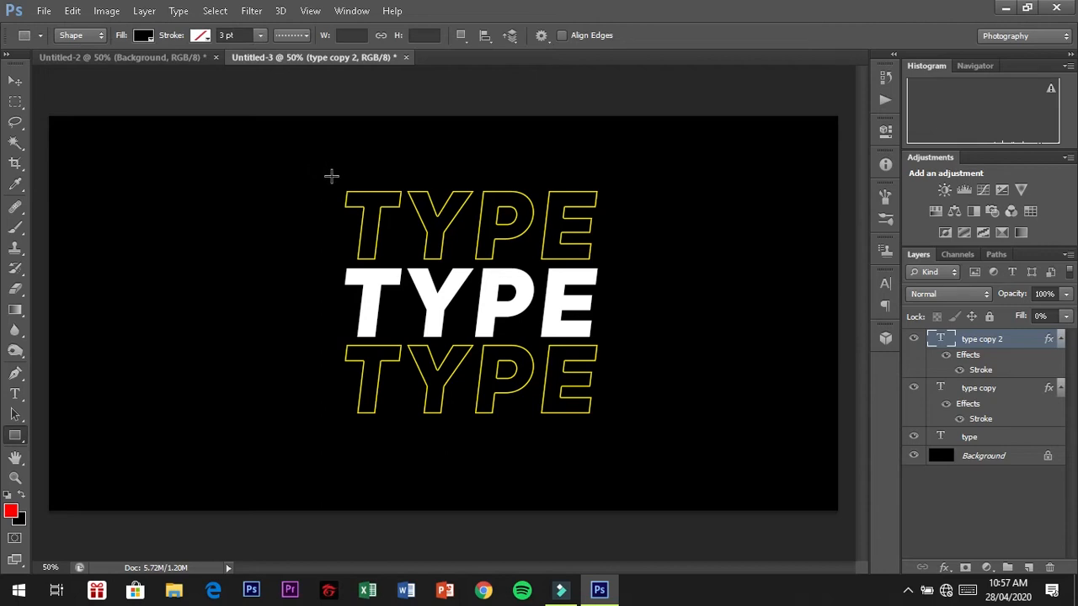
left_click_drag(331, 176, 614, 431)
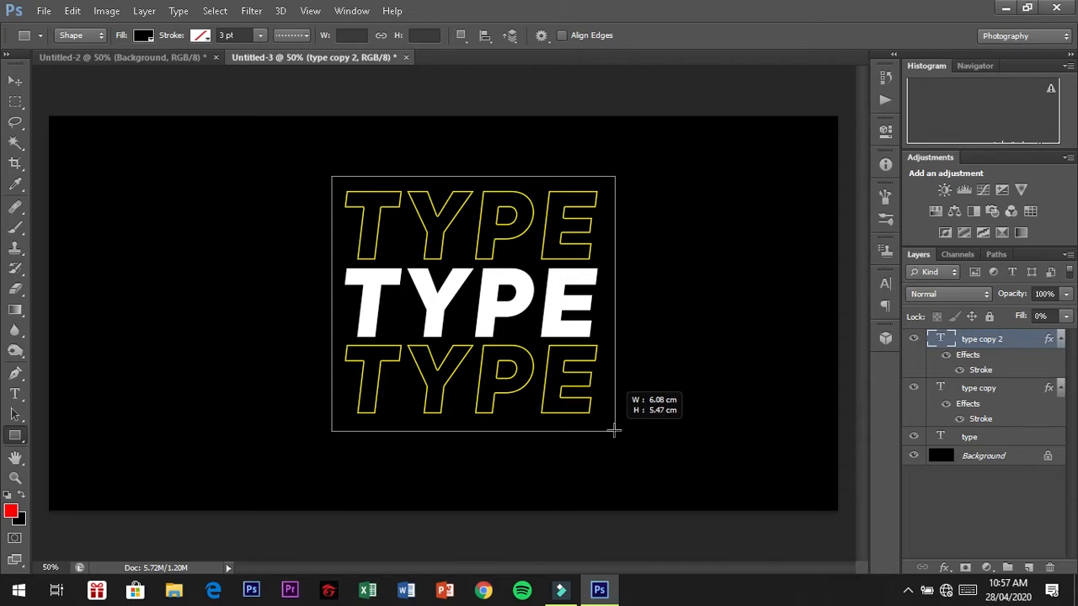
left_click_drag(614, 431, 614, 431)
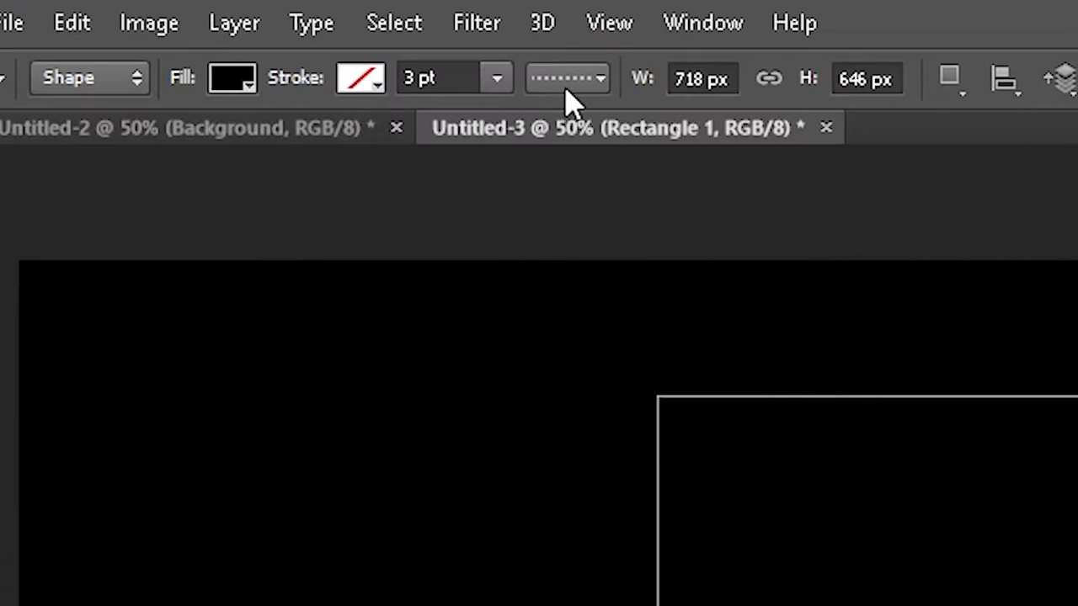
Step: Give the rectangle a solid-line outline and set its stroke color to white
left_click(567, 82)
left_click(561, 176)
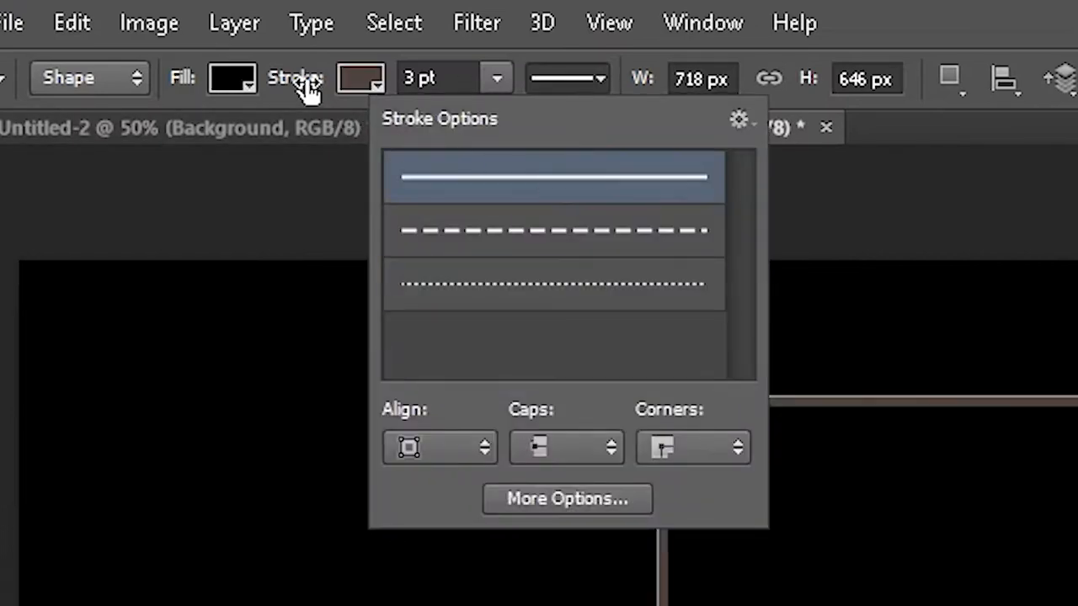
left_click(345, 81)
left_click(347, 81)
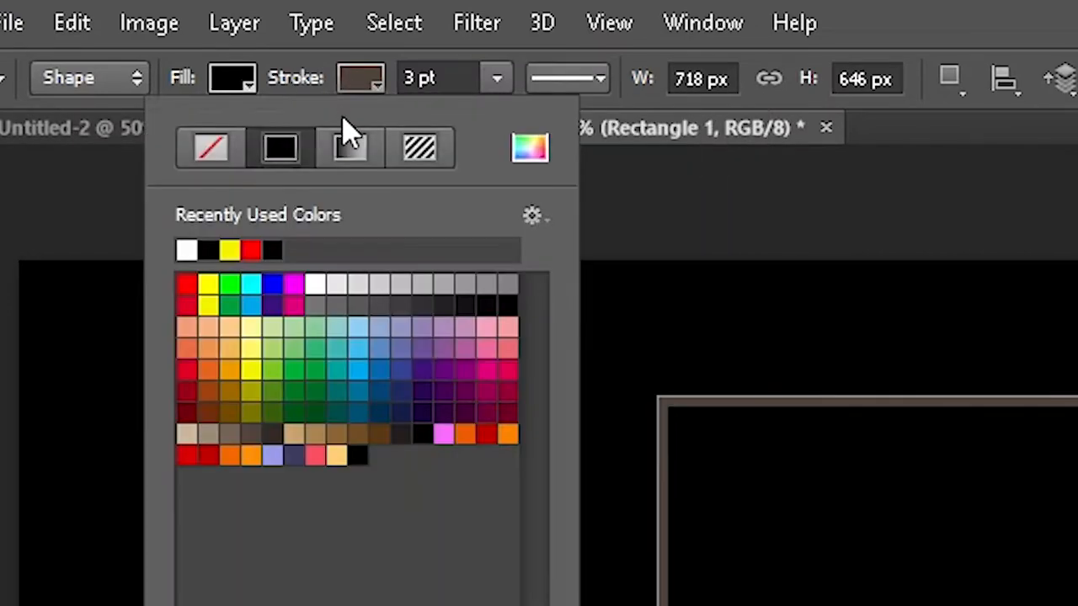
left_click(186, 248)
left_click(374, 81)
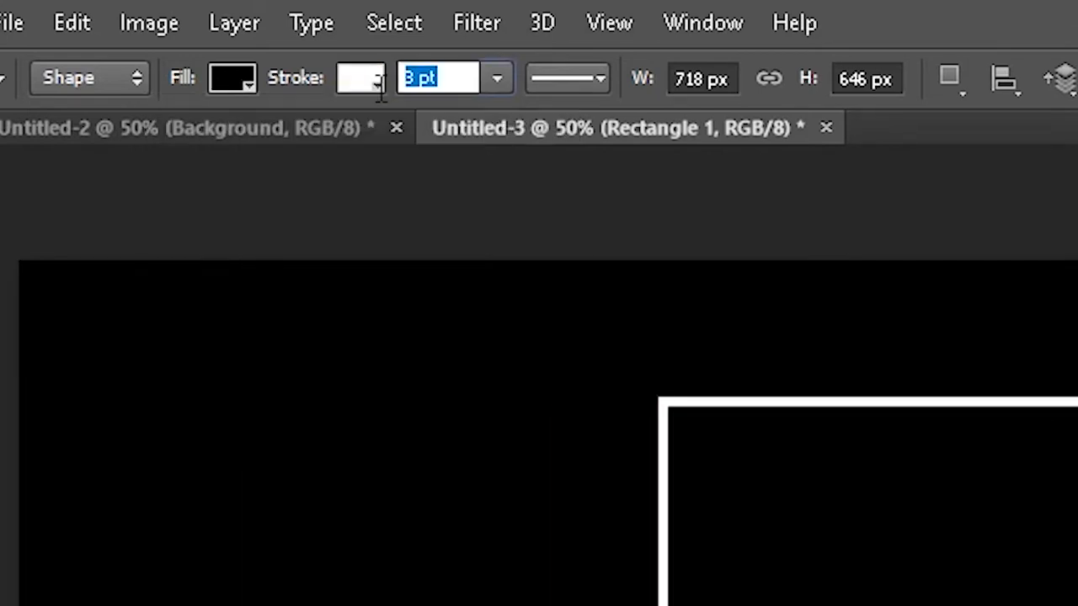
Step: Set the rectangle's stroke width to 1 pt and reduce its layer fill to 0%
type("1")
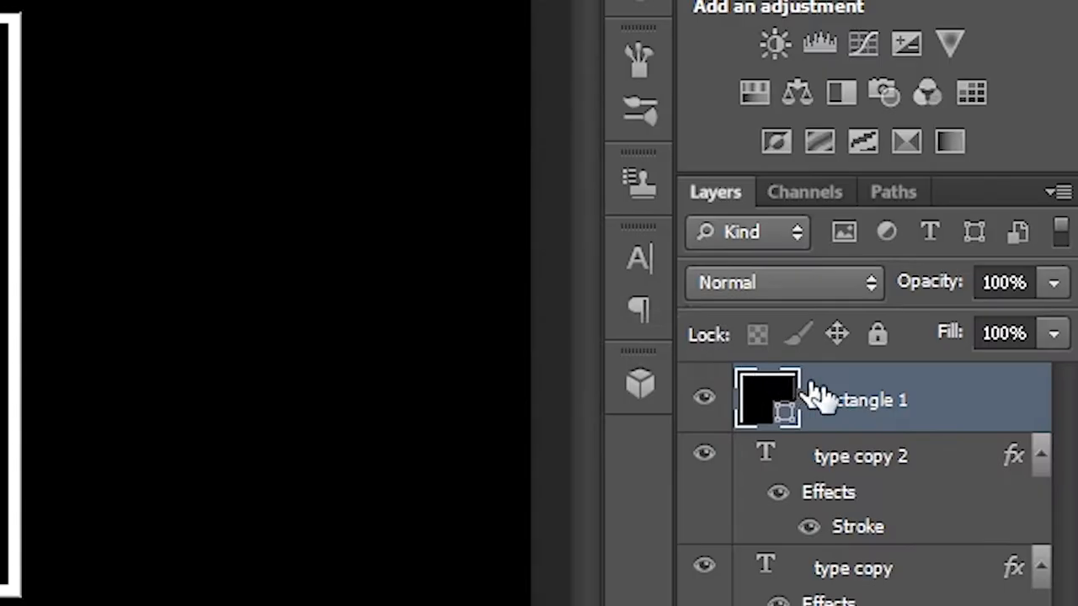
left_click(1053, 335)
left_click_drag(1029, 387, 853, 404)
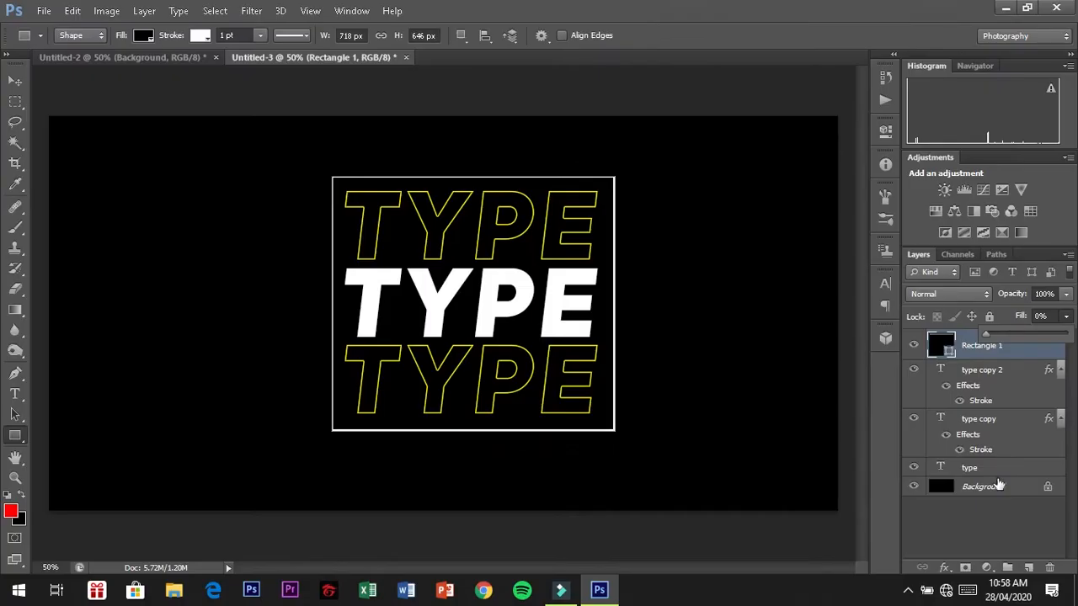
left_click(983, 485)
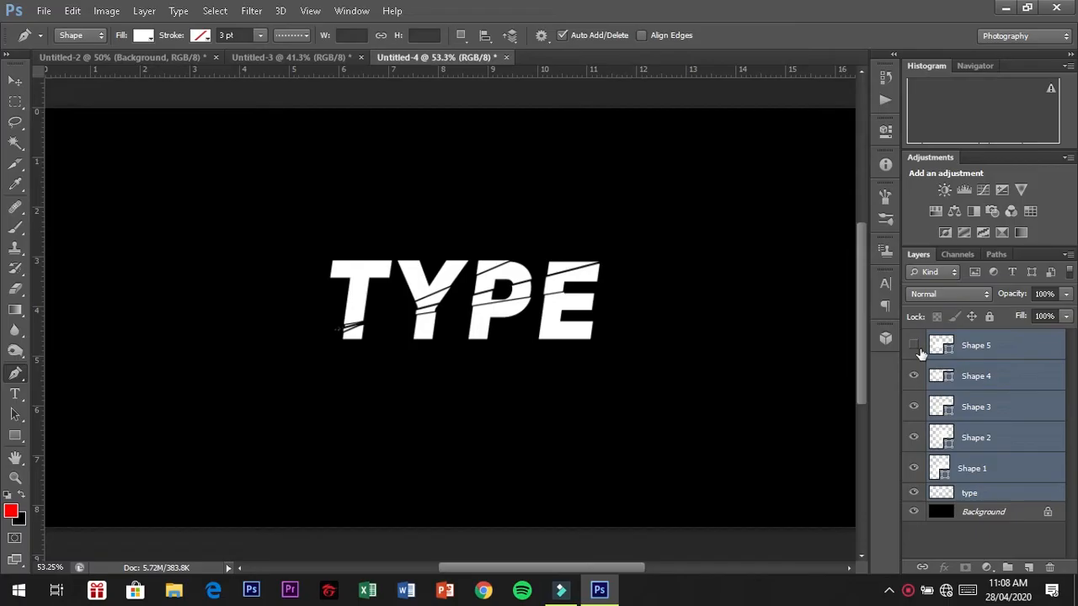
Step: In the Untitled-4 document, delete the type layer and the Shape 1 to Shape 5 layers, keeping only the background
left_click(913, 345)
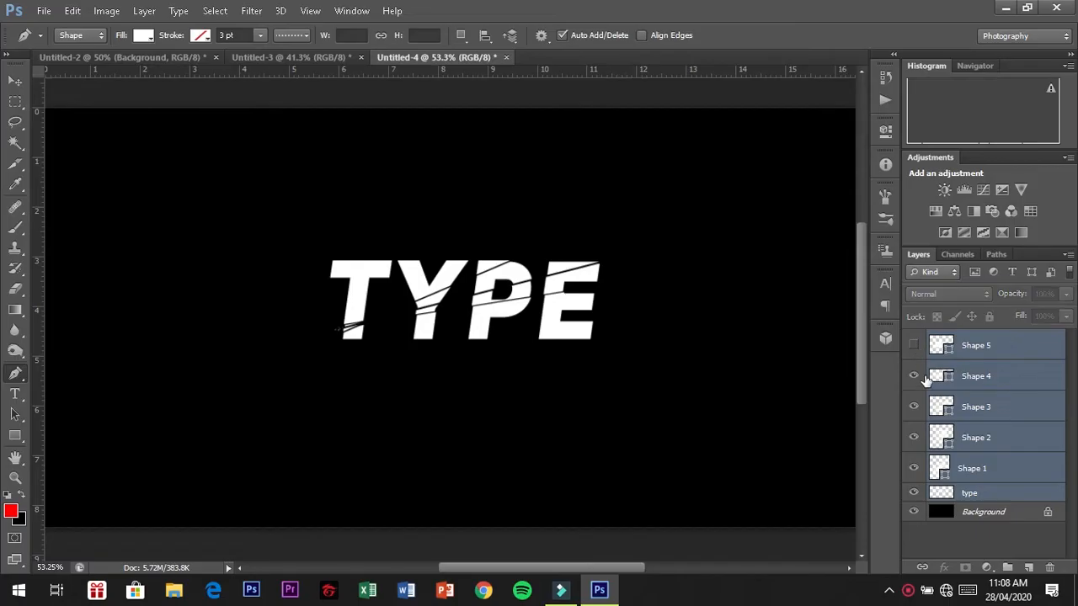
right_click(1007, 345)
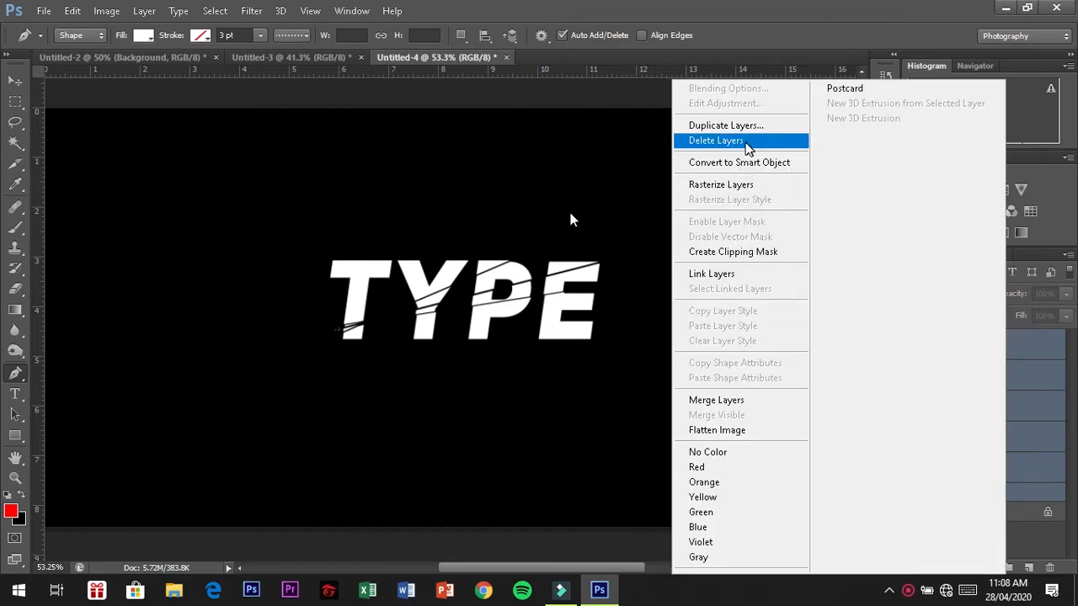
left_click(744, 141)
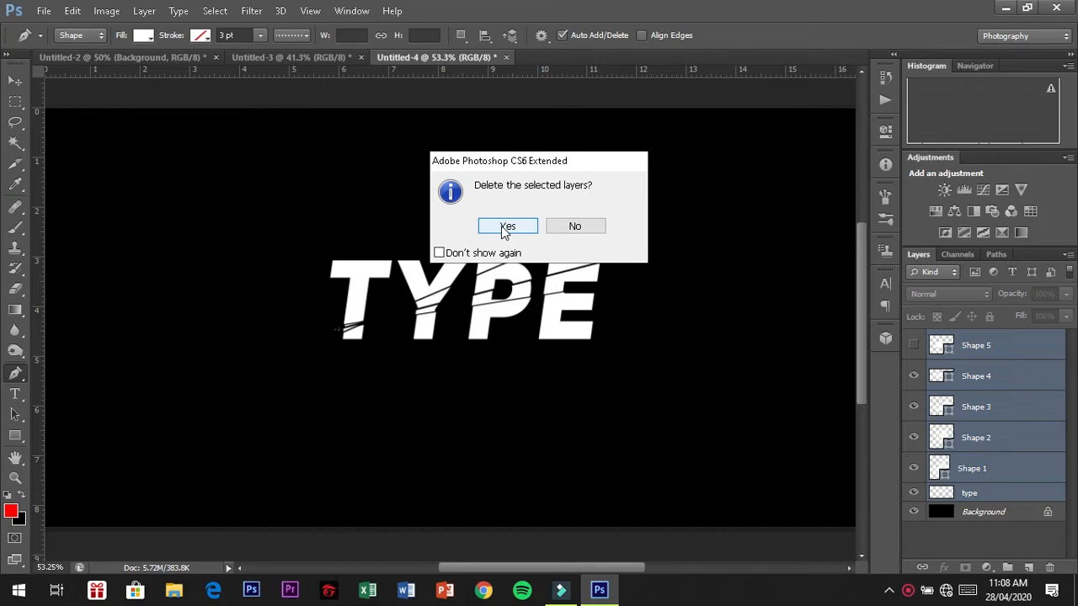
left_click(502, 225)
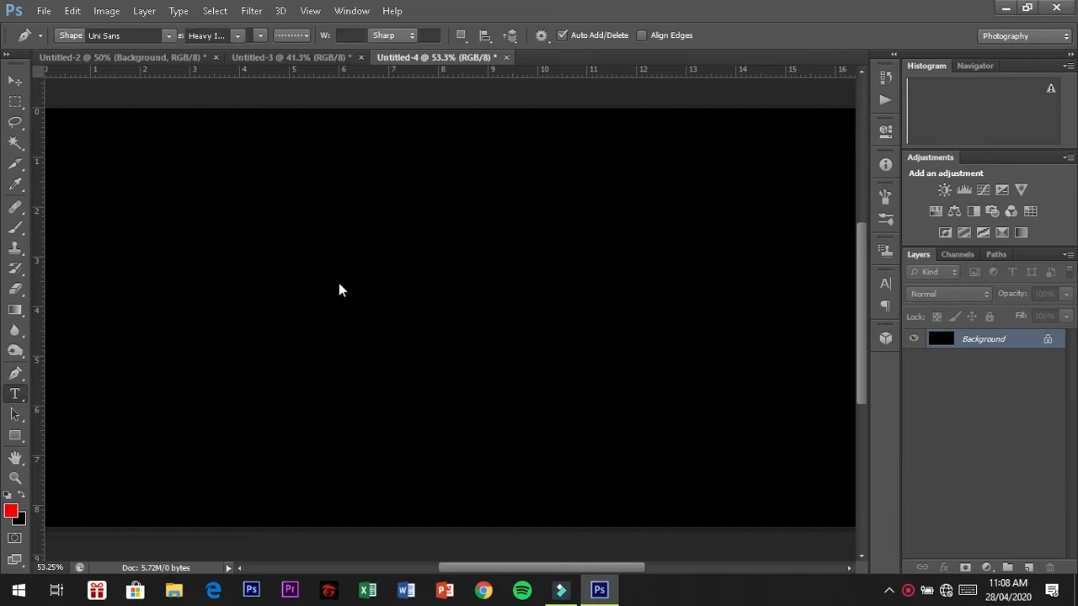
Step: Add a centered text box with the white word TYPE in 60 pt Uni Sans Heavy Italic
left_click_drag(329, 209, 727, 435)
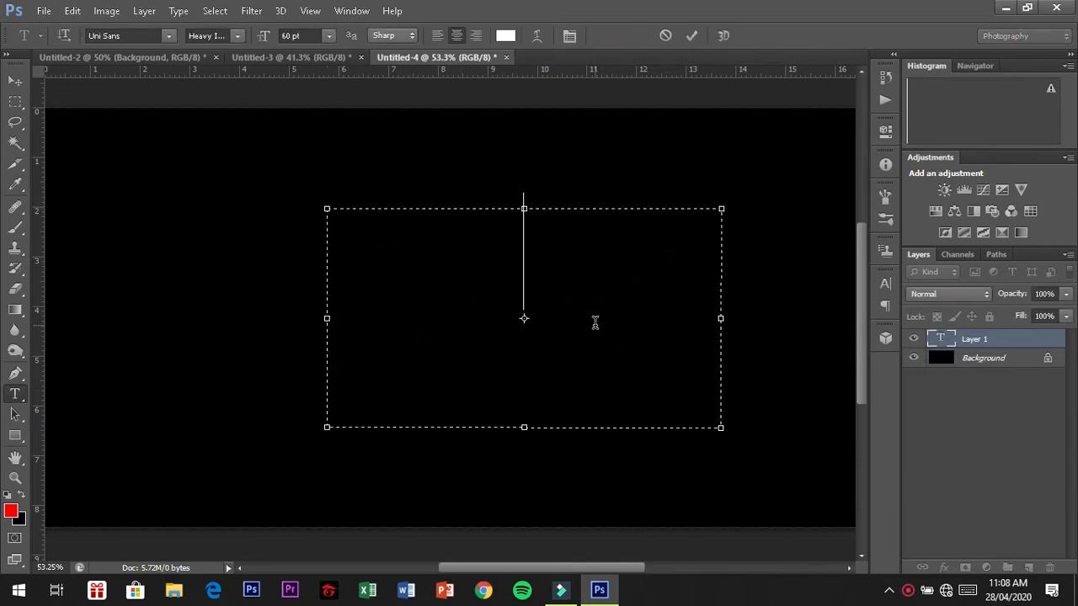
type("TYPE")
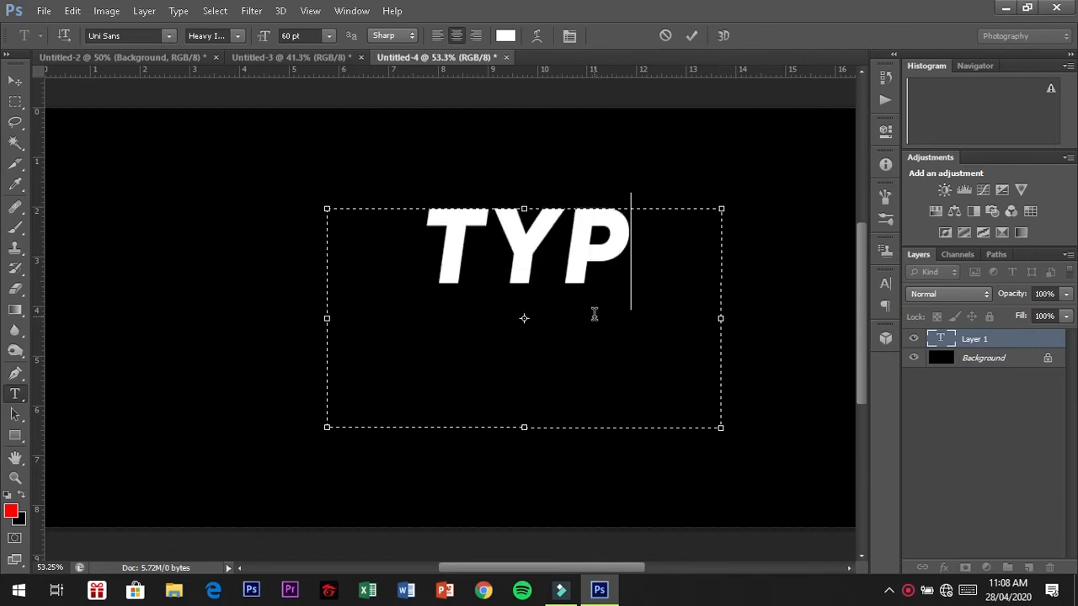
left_click(999, 360)
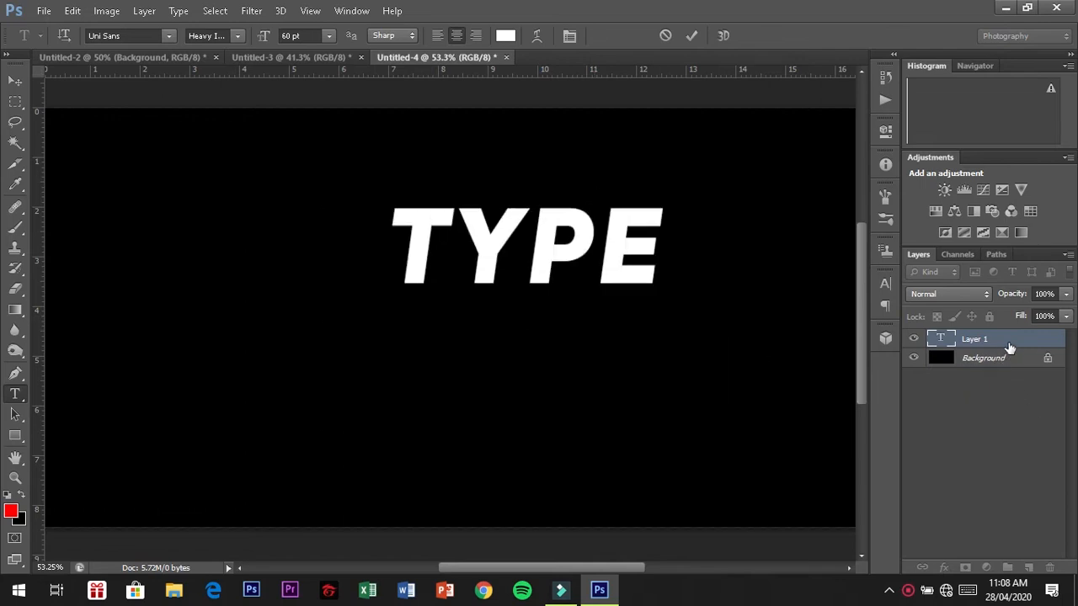
left_click(1010, 346)
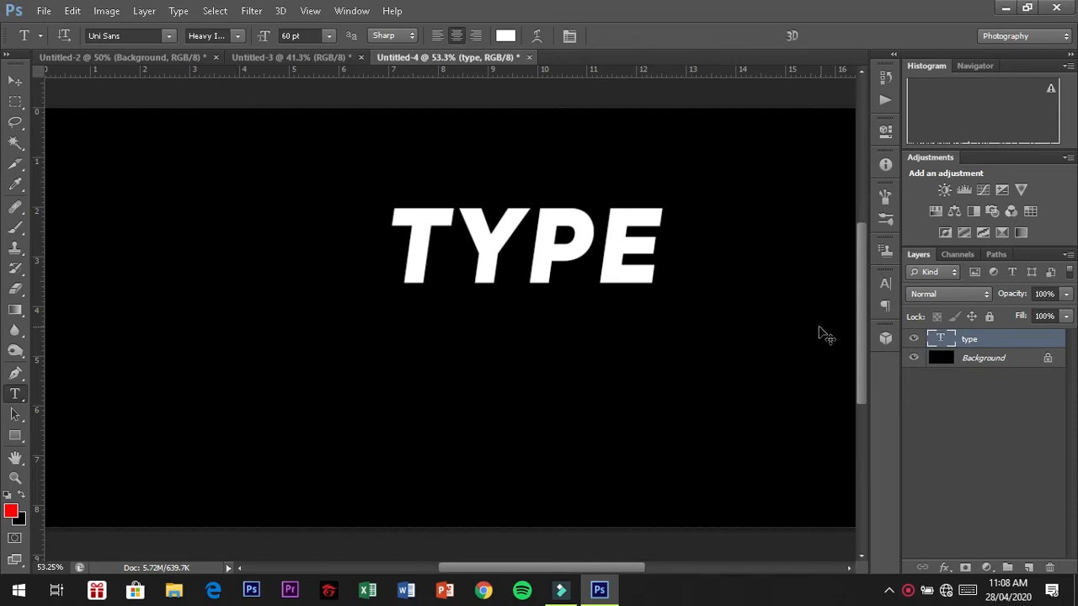
Step: Move the TYPE text toward the center of the canvas with Free Transform
key("ctrl+t")
left_click_drag(662, 318, 589, 357)
key("Return")
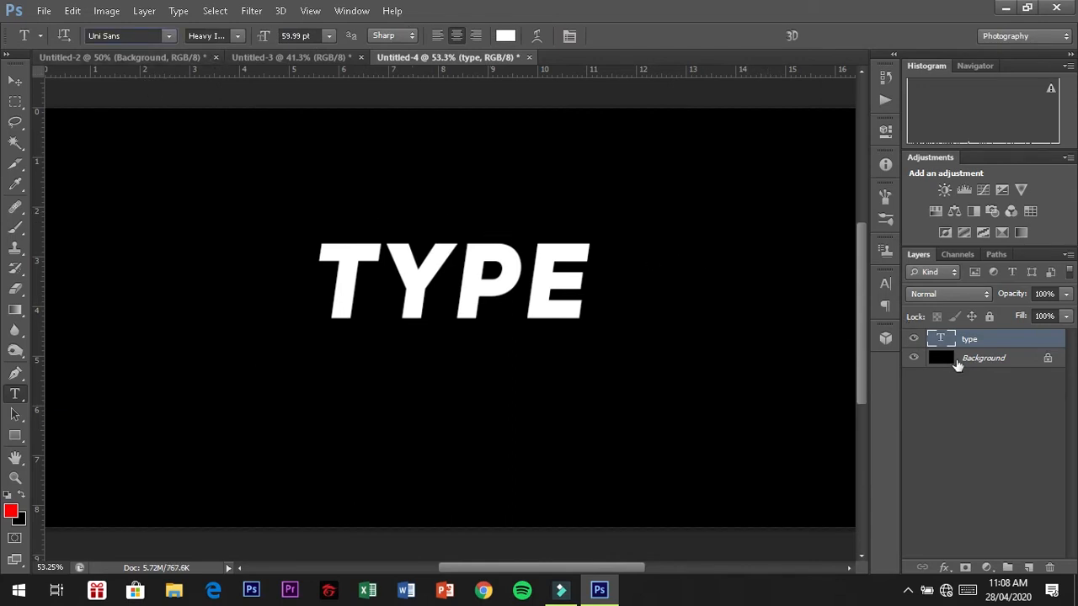
Step: Rasterize the TYPE text layer by applying the Eraser tool to it
left_click(986, 355)
left_click(987, 340)
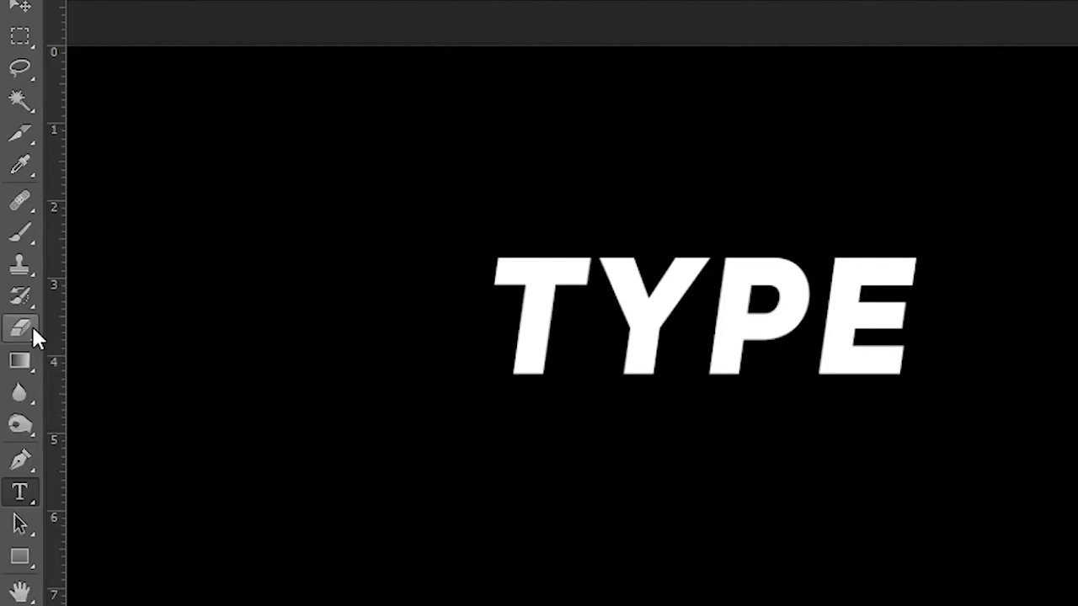
left_click(32, 329)
left_click(598, 330)
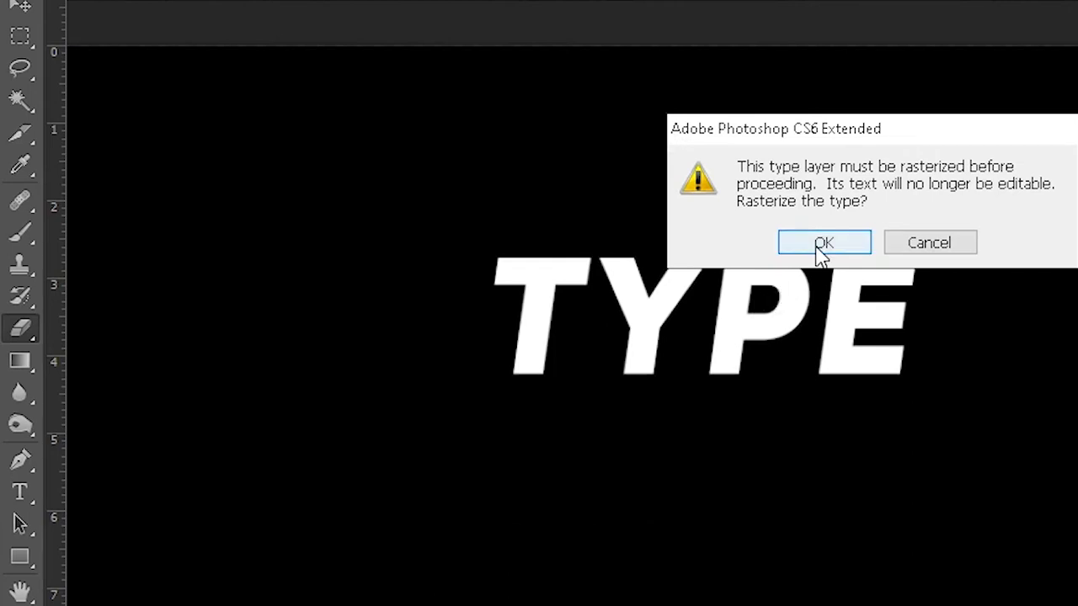
left_click(821, 242)
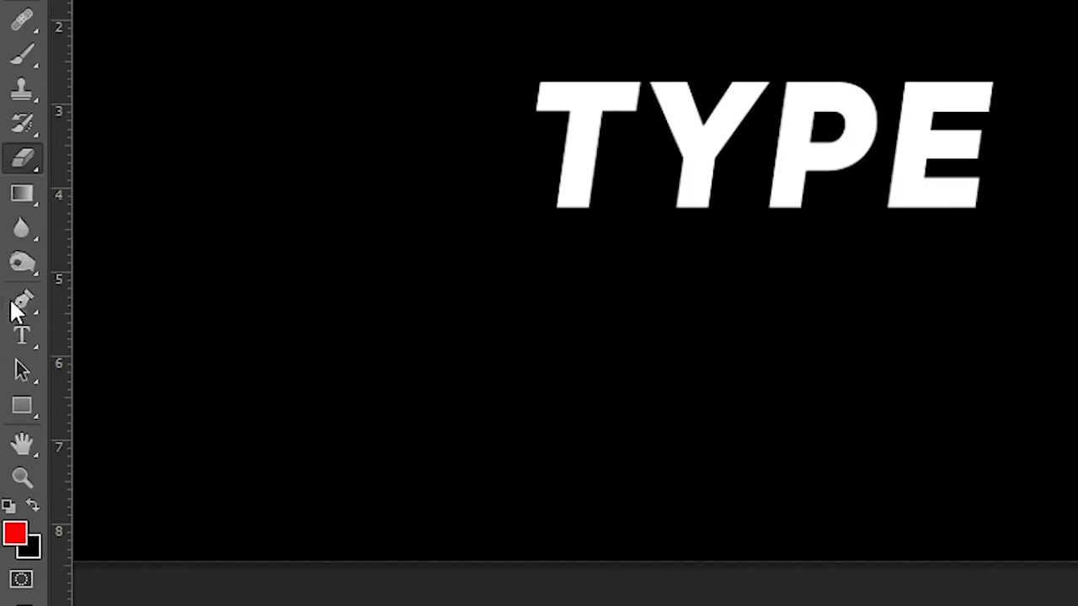
Step: Set the Pen tool to Path mode and draw a closed path slanting up across TYPE and curving back below it
left_click(17, 304)
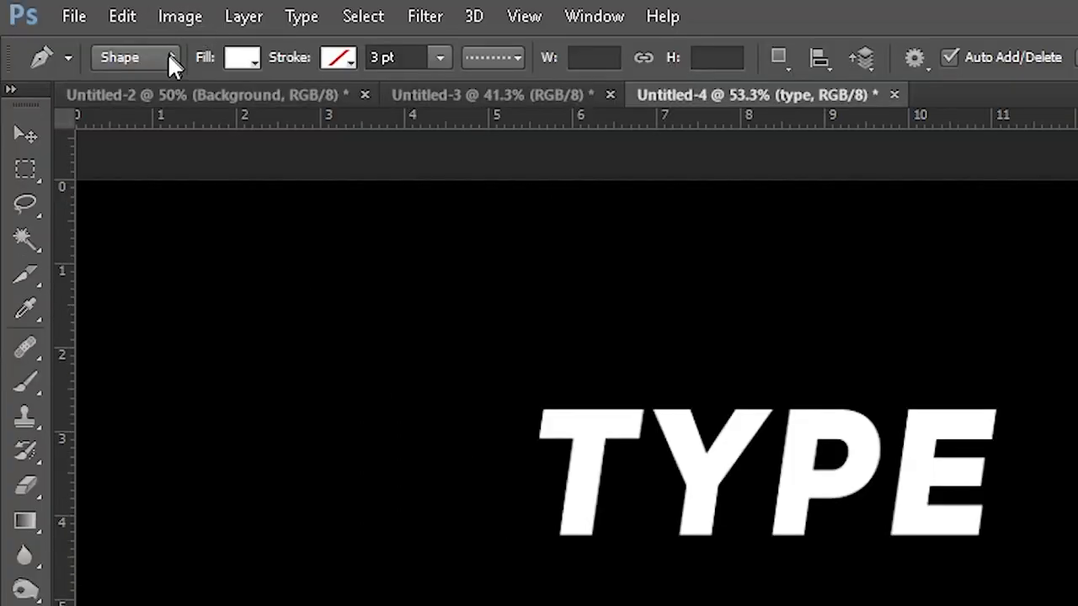
left_click(169, 59)
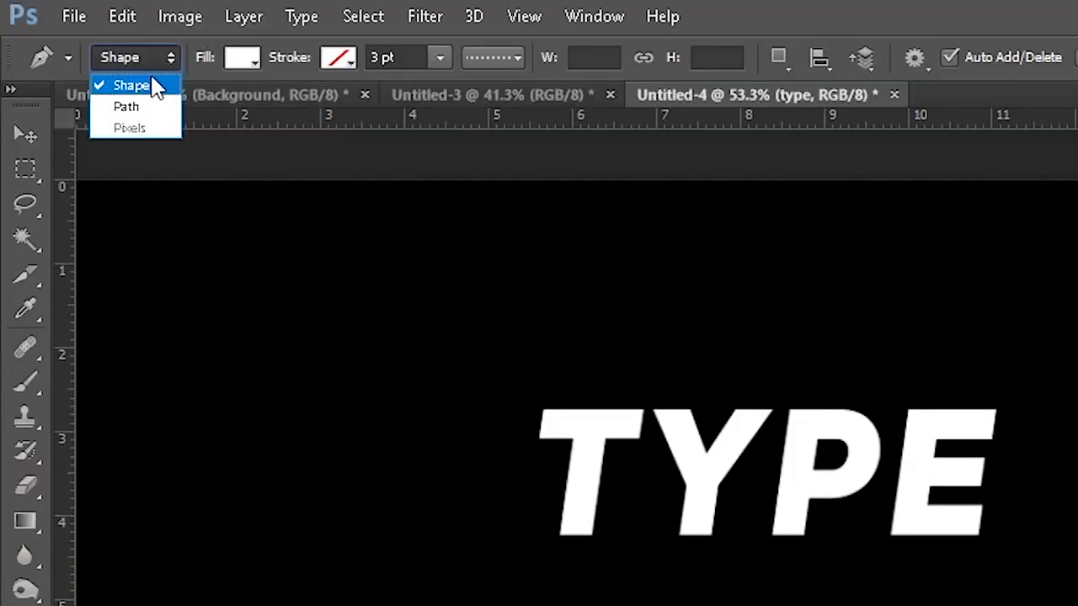
left_click(134, 108)
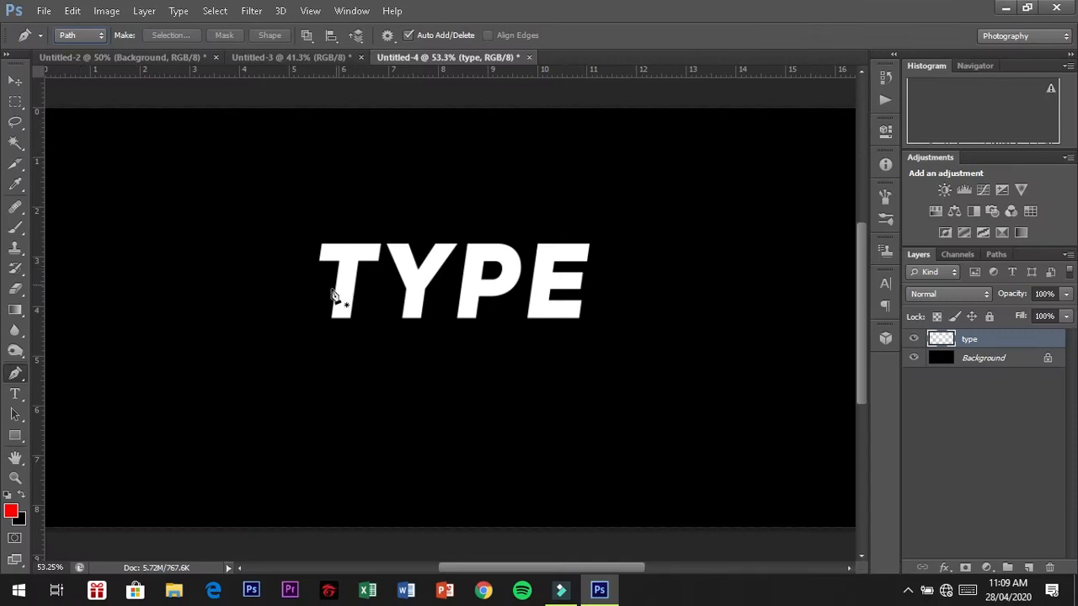
left_click(297, 314)
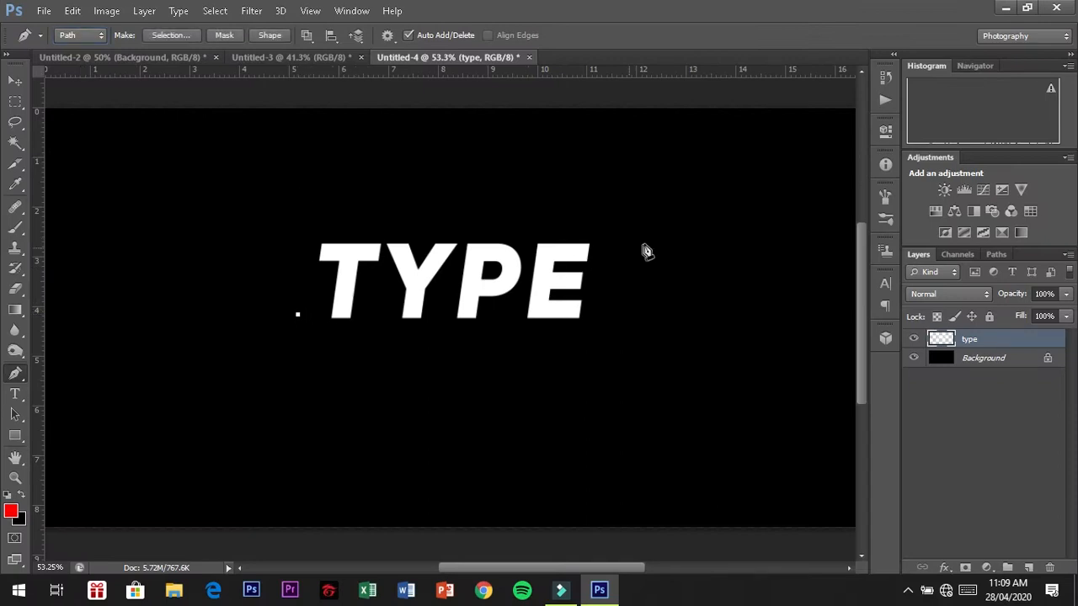
left_click(687, 215)
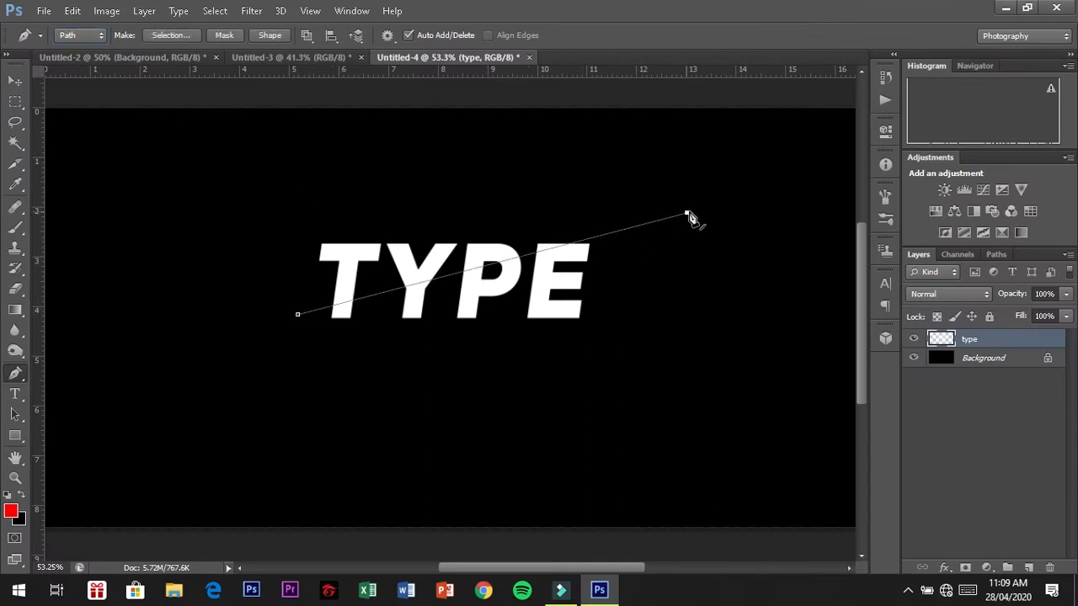
left_click_drag(503, 379, 238, 357)
left_click_drag(297, 316, 447, 378)
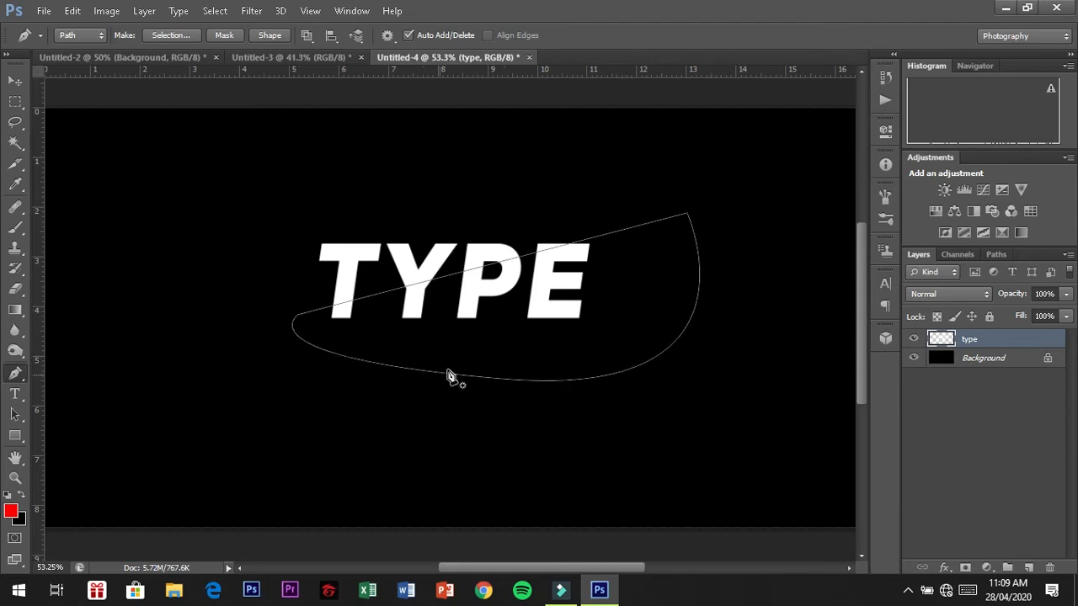
Step: Convert the first slanted path into a selection
right_click(515, 337)
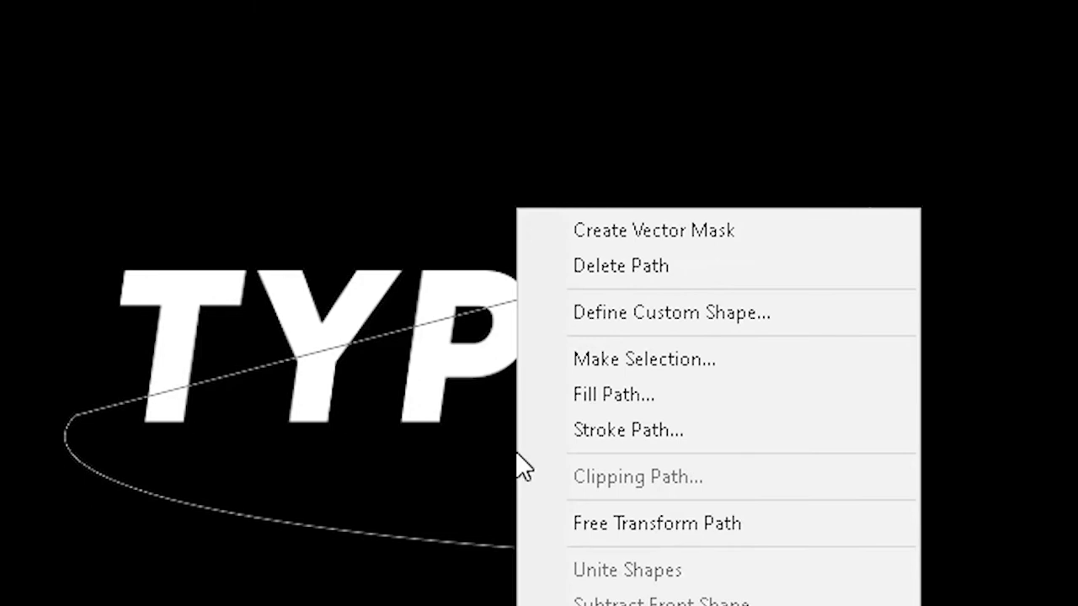
left_click(616, 358)
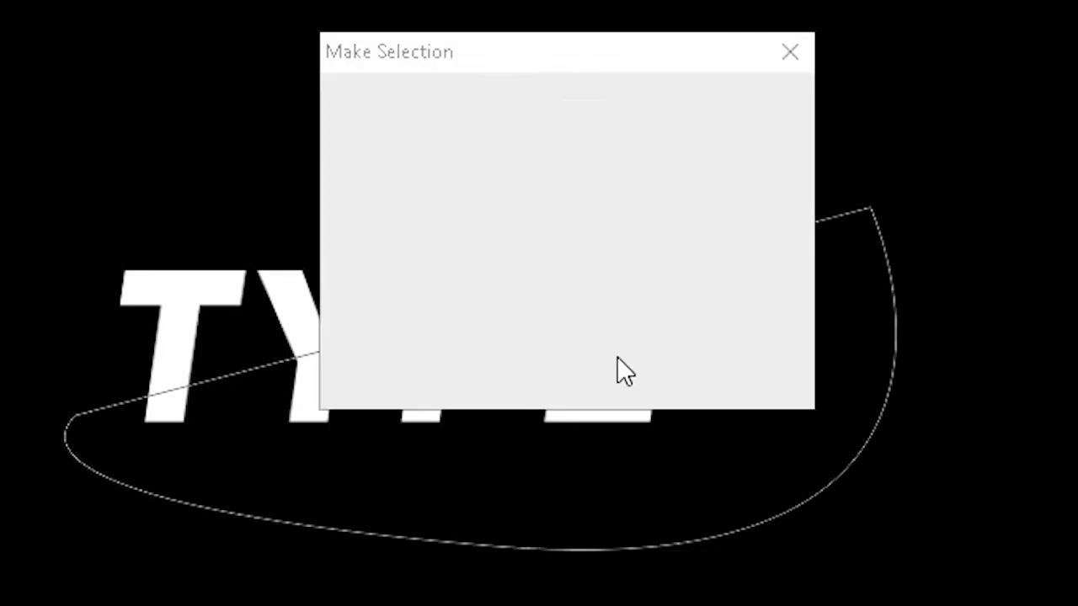
left_click(719, 116)
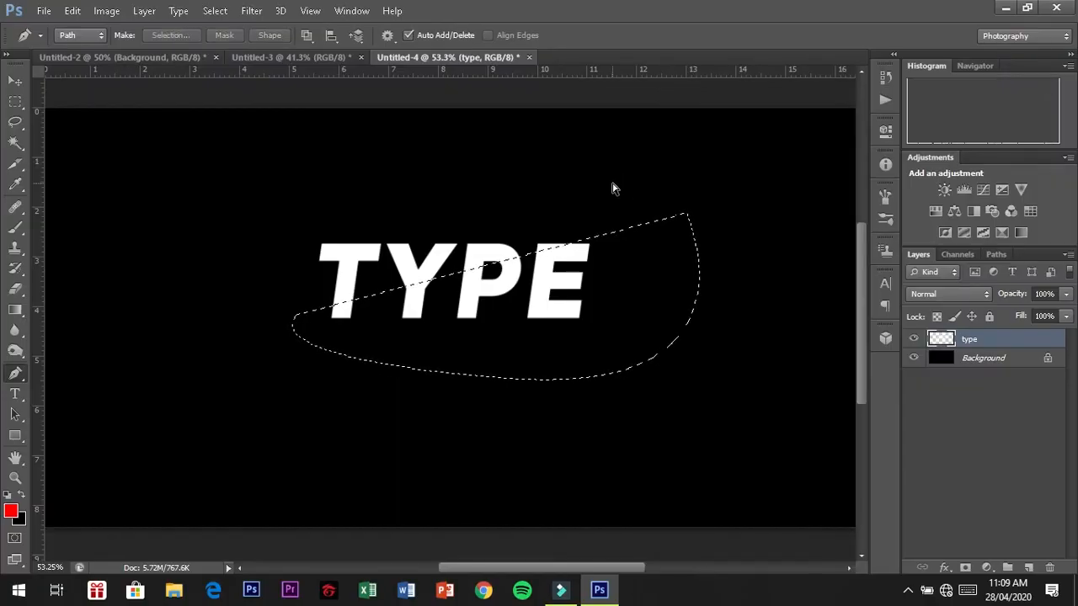
Step: Move the selected lower part of TYPE straight down 8 px, to a Y position of 458 px, and deselect it
key("ctrl+t")
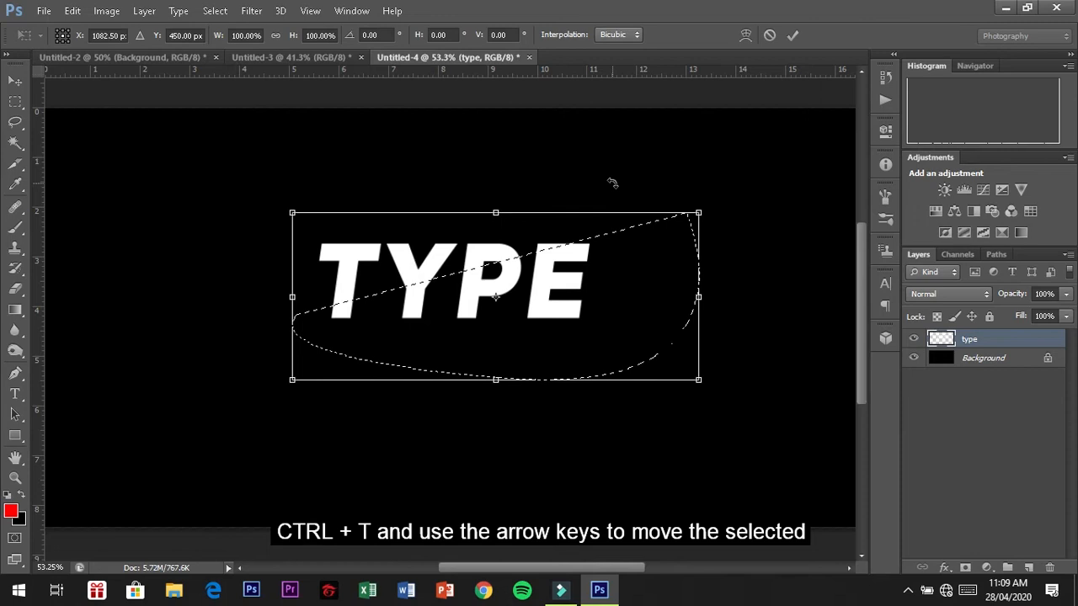
key("Down")
key("Down")
key("Down")
key("Down")
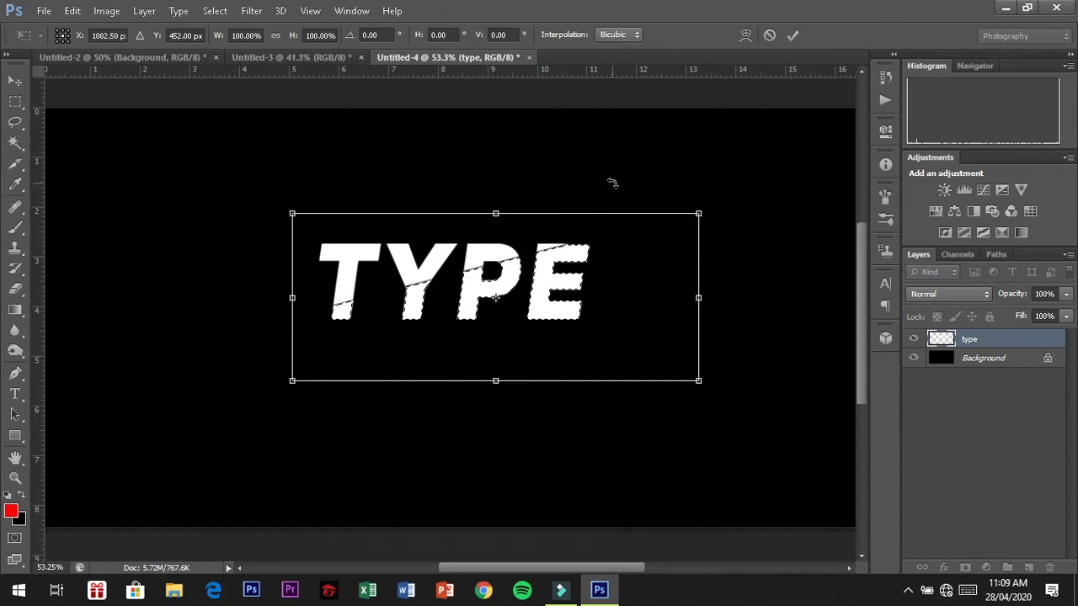
key("Down")
key("Down")
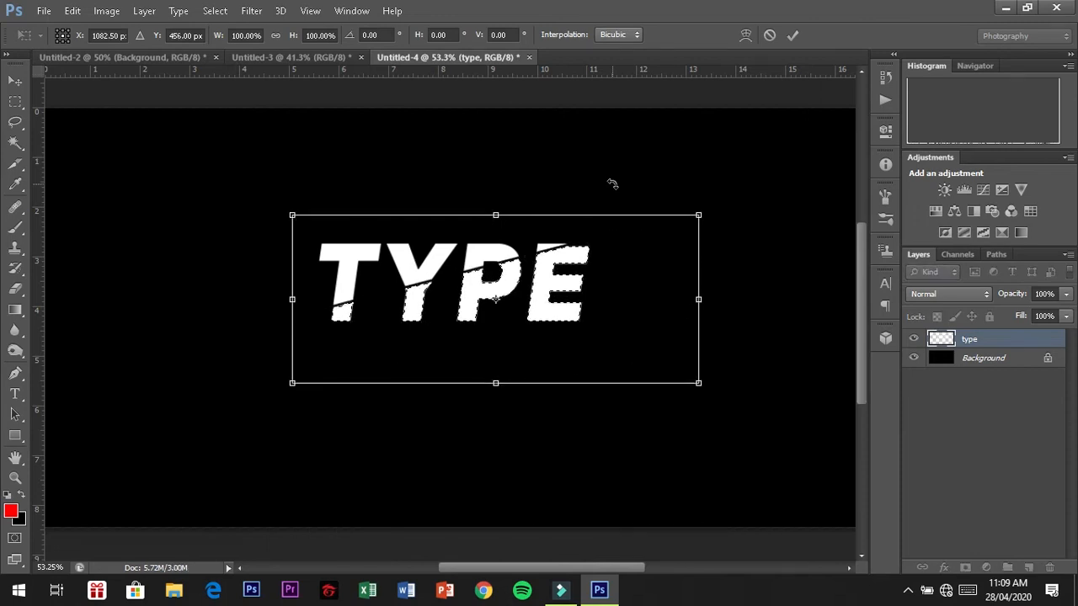
key("Down")
key("Down")
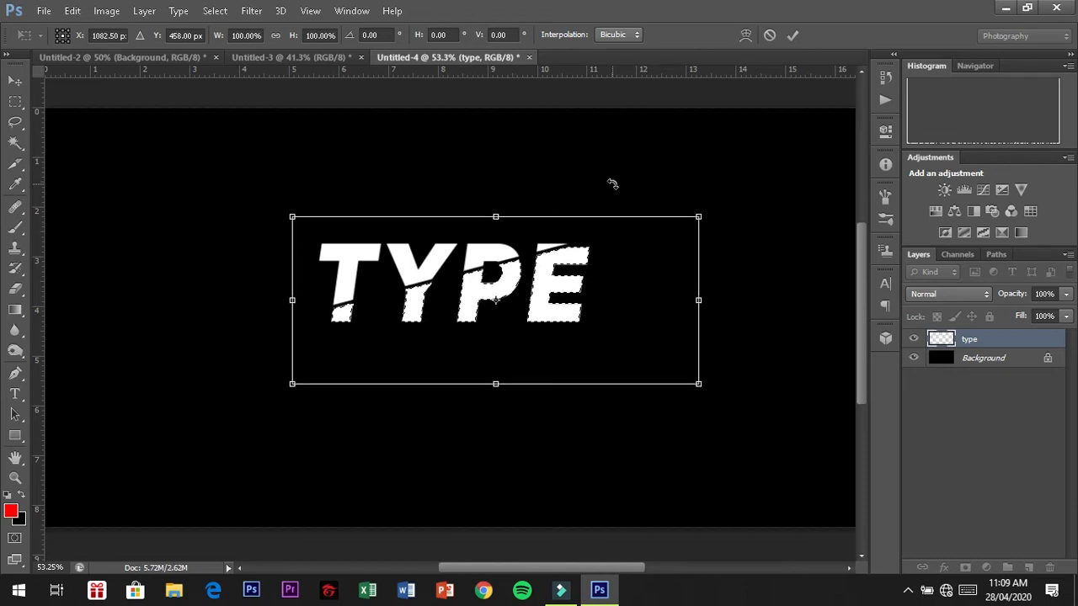
key("Return")
key("p")
key("ctrl+d")
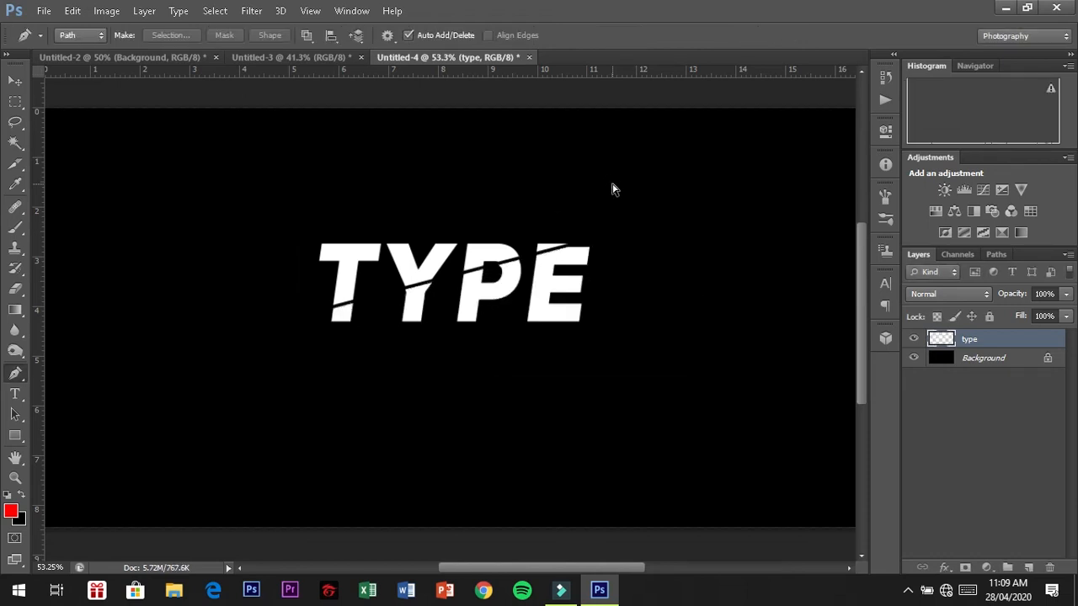
Step: Draw a second closed path with a shallower slant, from the foot of the T past the E and back underneath
key("ctrl+minus")
key("ctrl+minus")
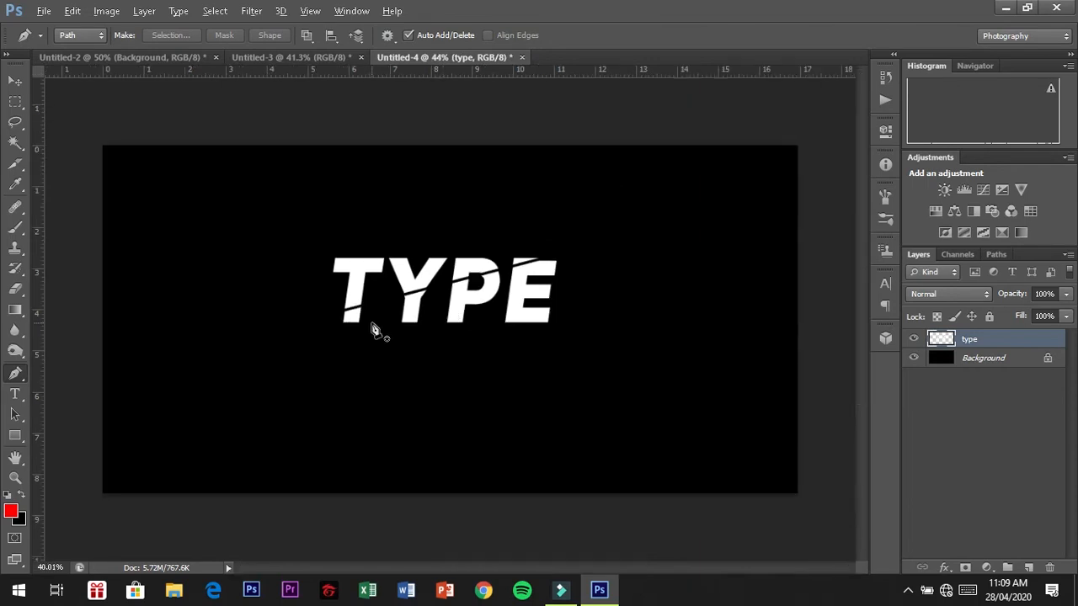
scroll(455, 286, "up", 5)
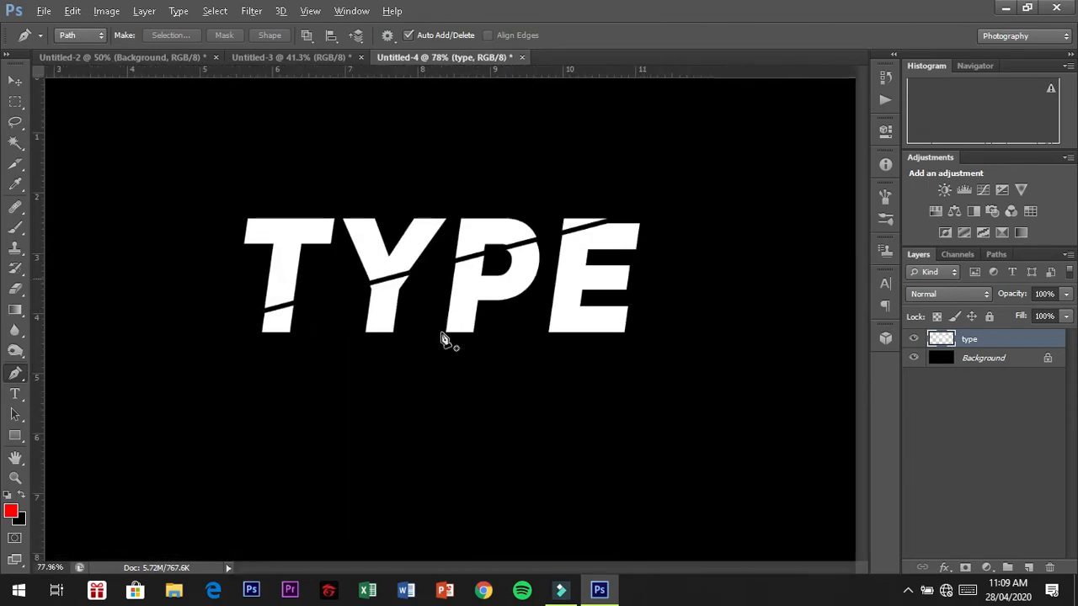
left_click(252, 322)
left_click(753, 209)
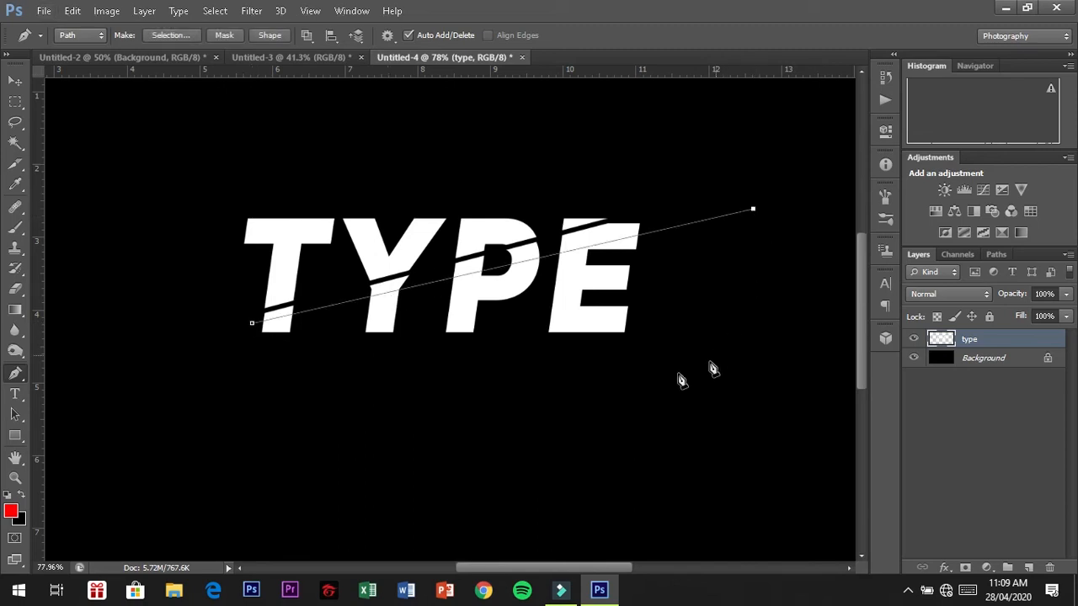
key("ctrl+z")
left_click(716, 245)
left_click_drag(548, 378, 420, 378)
left_click(252, 324)
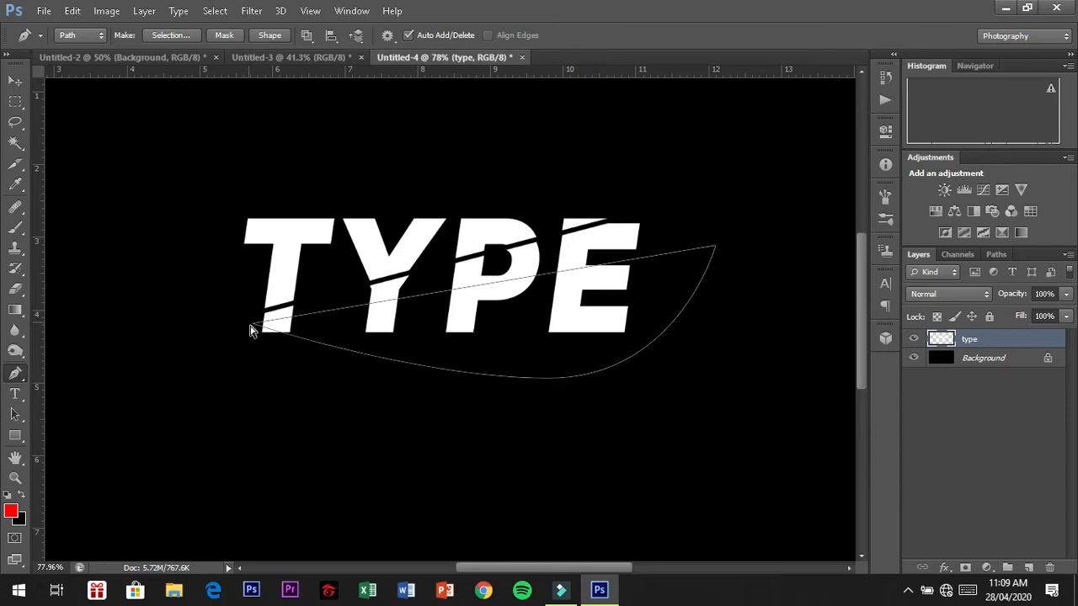
Step: Make a selection from the second, shallower path across the letters
right_click(520, 331)
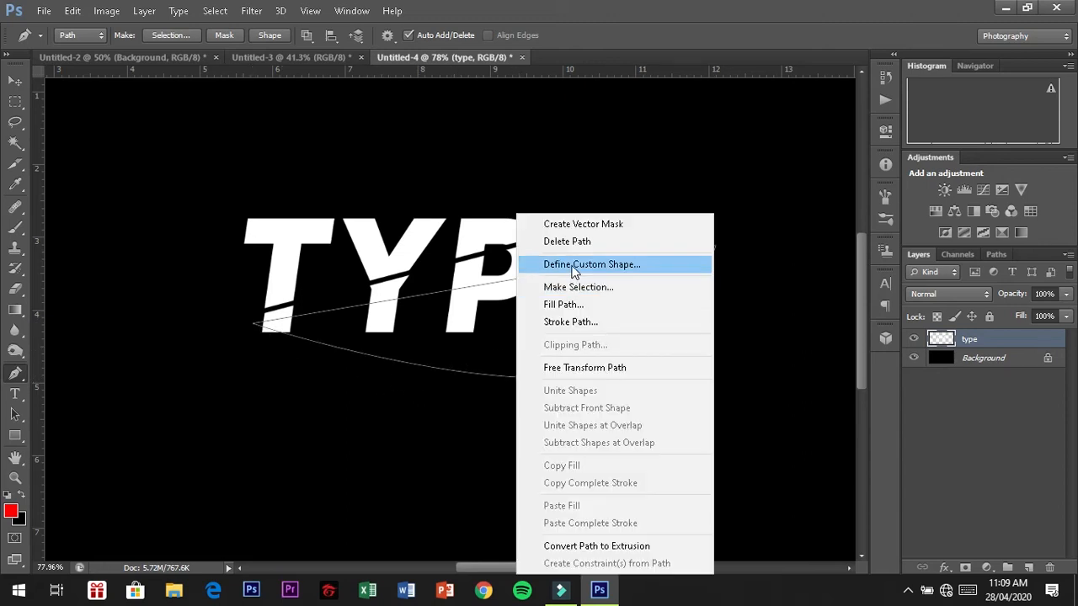
left_click(577, 285)
left_click(610, 170)
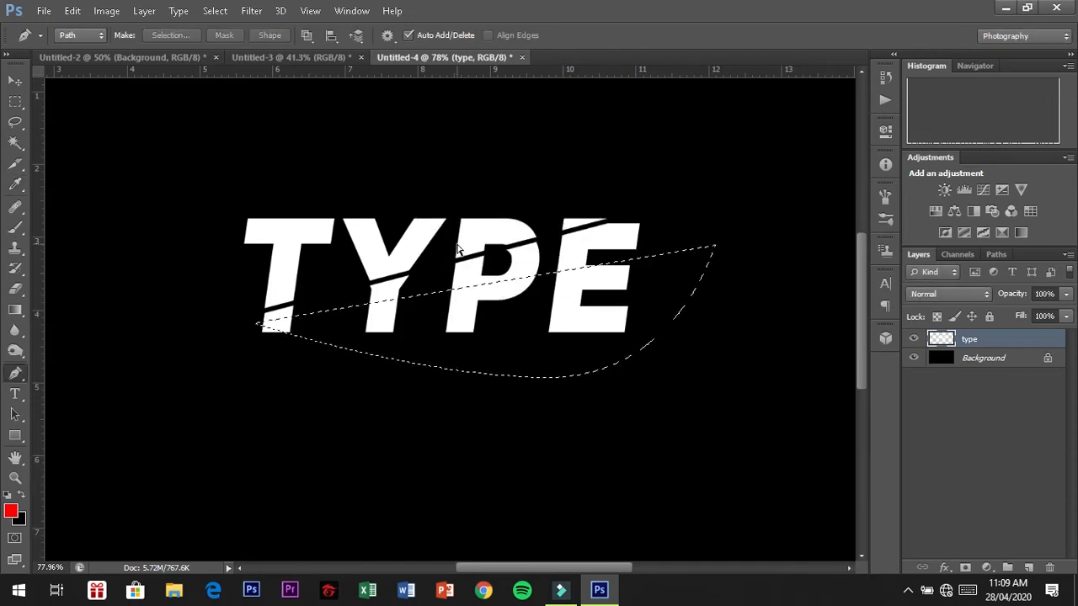
Step: Nudge the selected lower part of TYPE slightly right and up to X 1055.50 px, Y 476 px, and deselect it
key("ctrl+t")
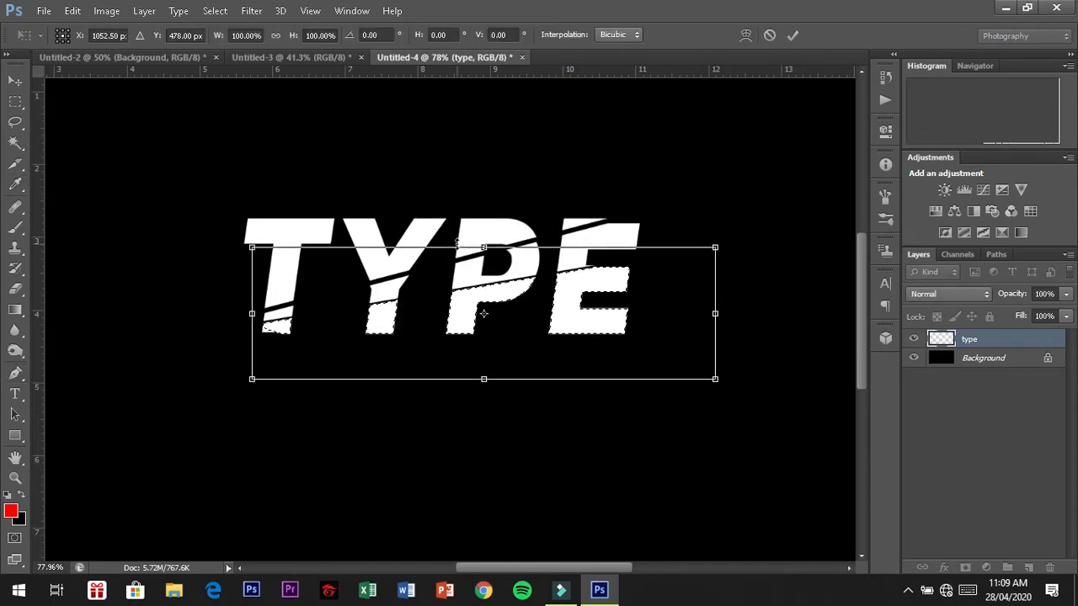
key("Right")
key("Right")
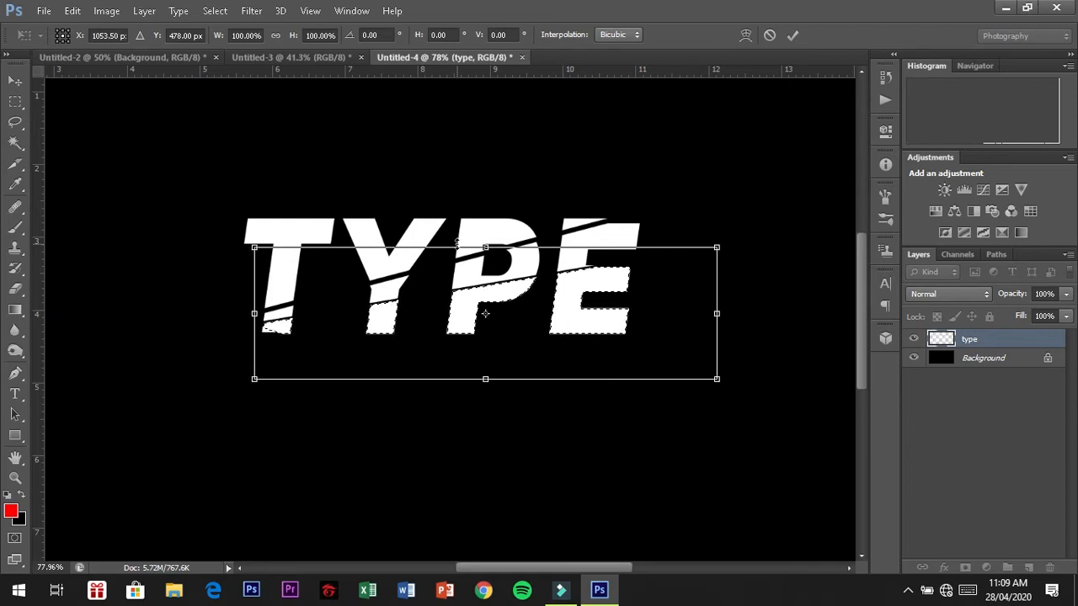
key("Up")
key("Up")
key("Right")
key("Right")
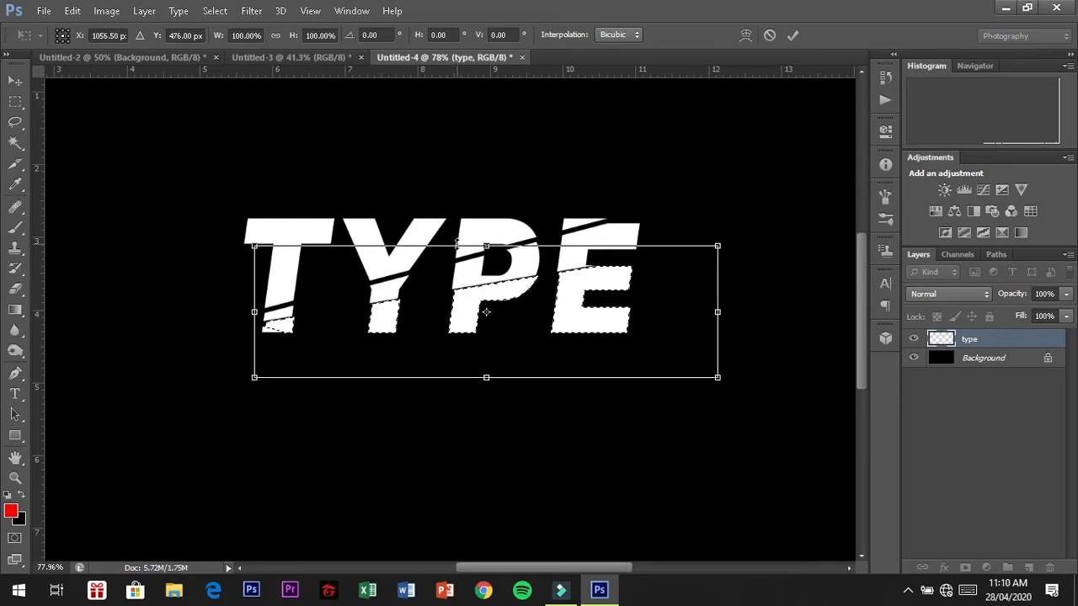
key("p")
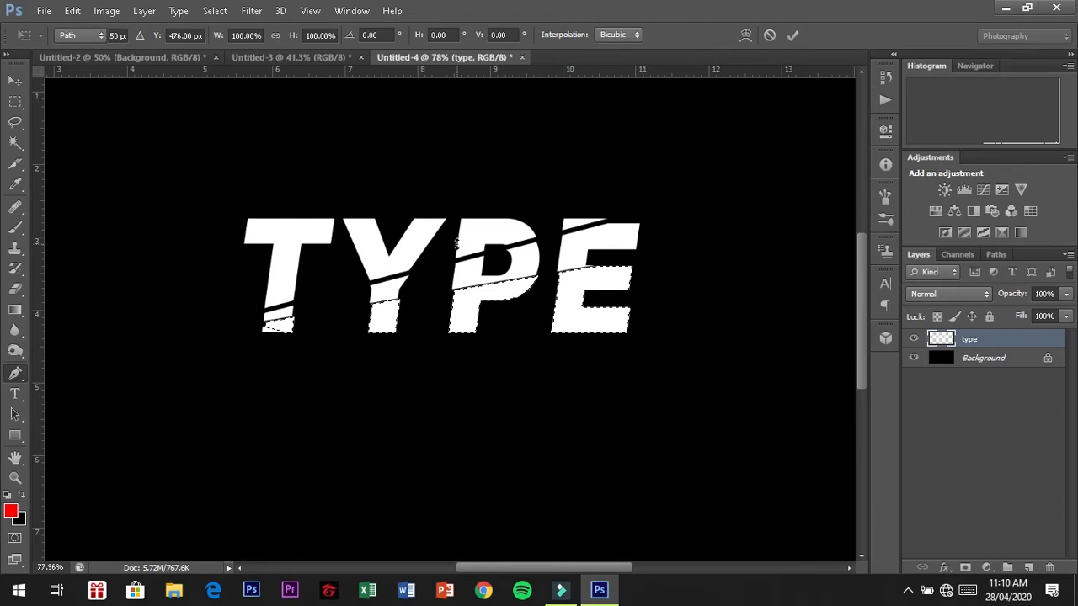
key("ctrl+d")
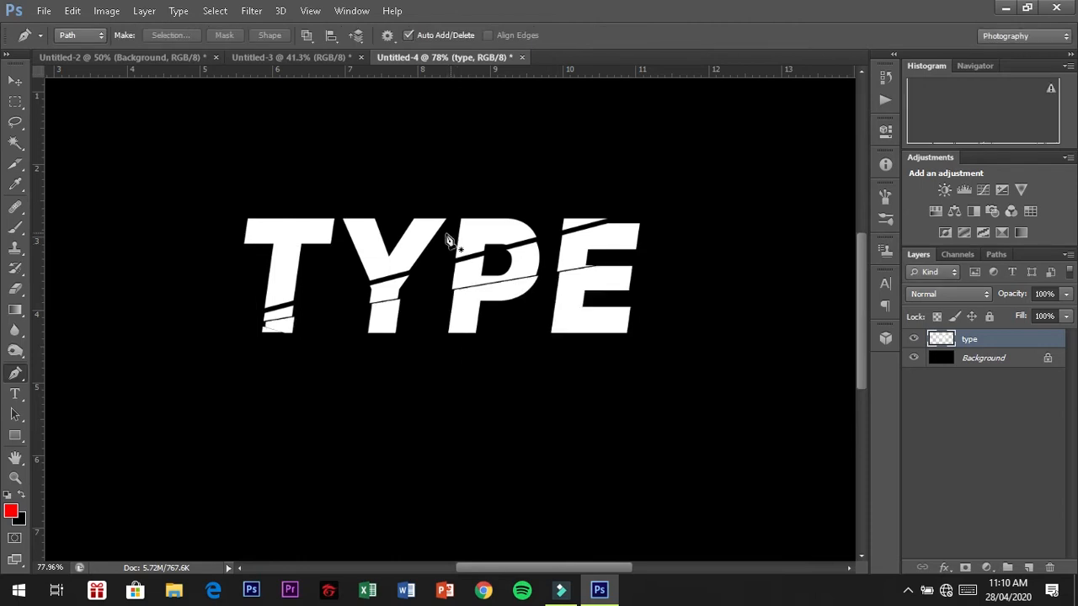
Step: Draw a third closed path with a still shallower slant, from beside the T's foot past the E and back underneath the letters
left_click(246, 324)
left_click(698, 275)
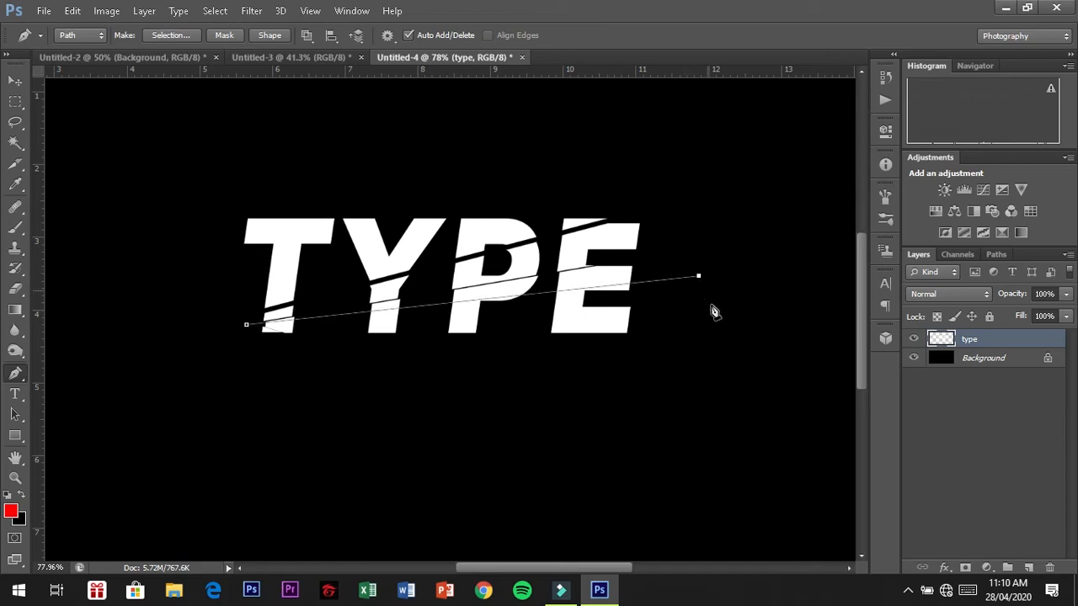
left_click_drag(662, 348, 602, 377)
left_click(315, 391)
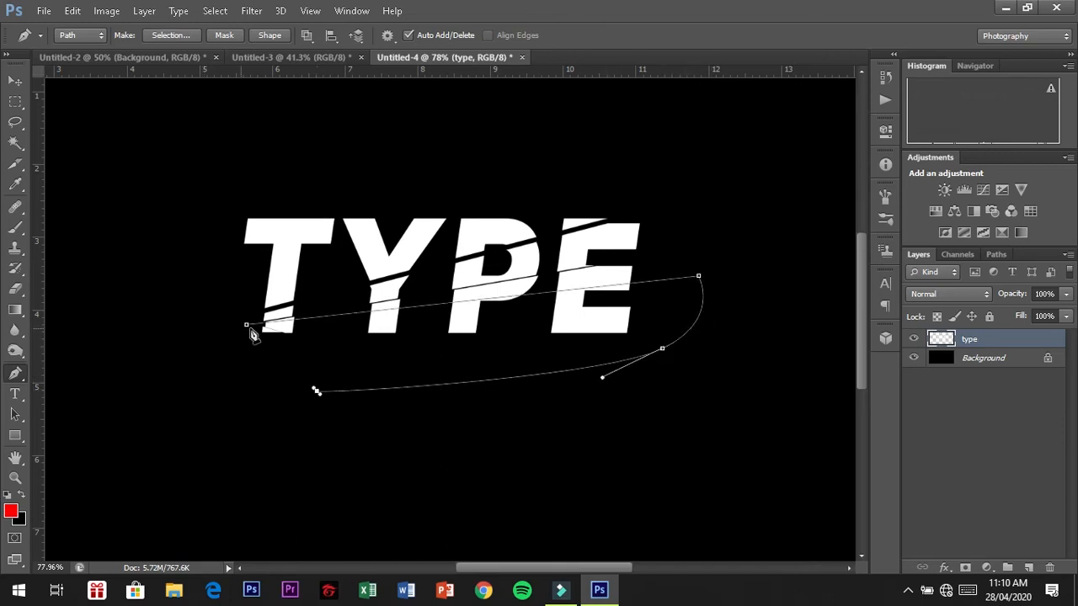
left_click_drag(247, 325, 244, 303)
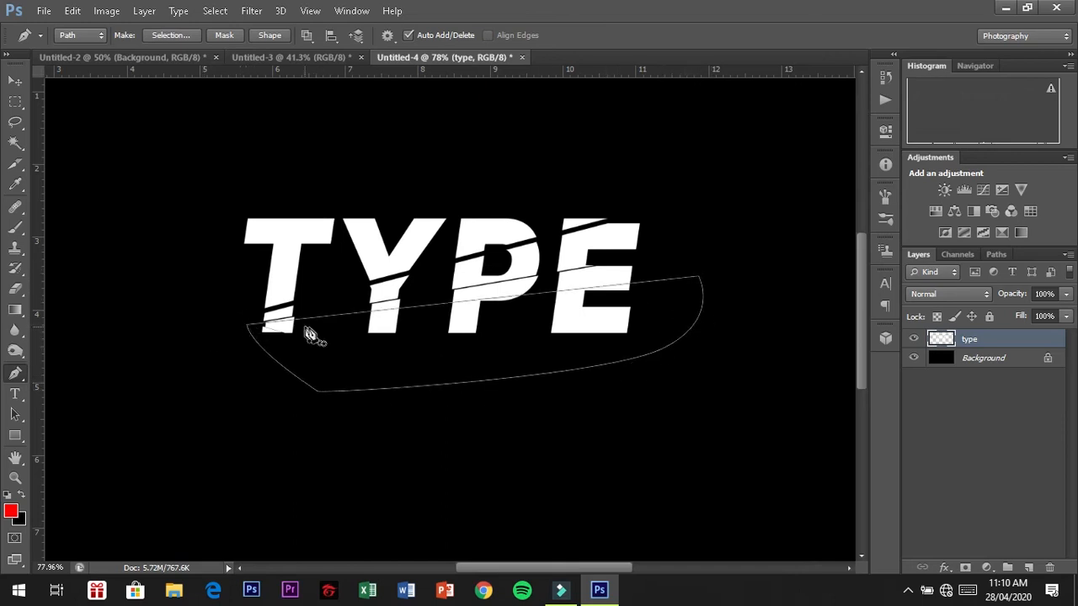
Step: Convert the third path into a new anti-aliased selection with a feather radius of 0 pixels
right_click(424, 364)
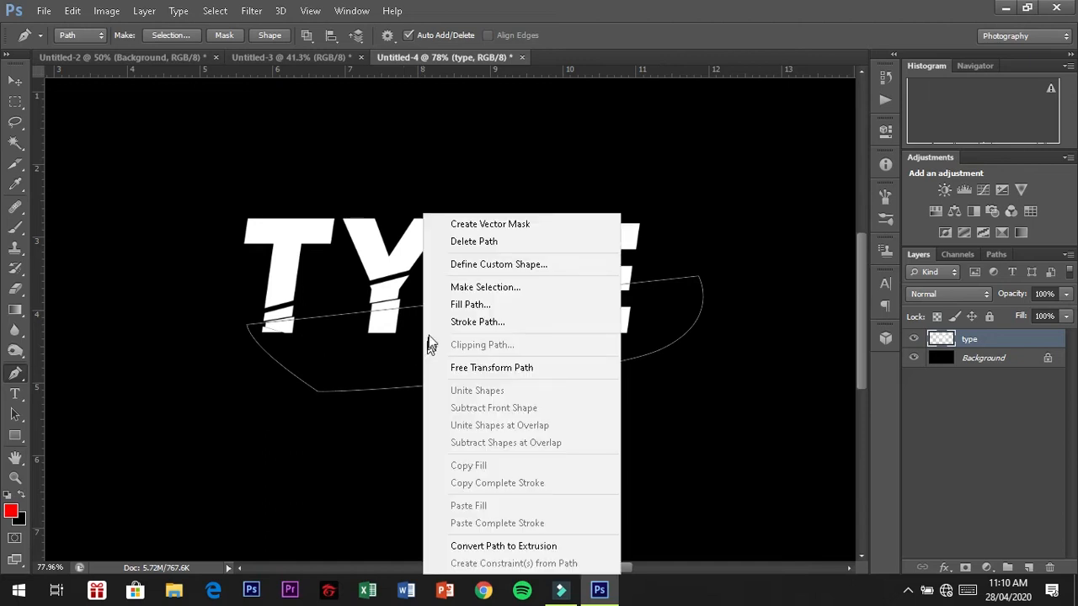
left_click(461, 291)
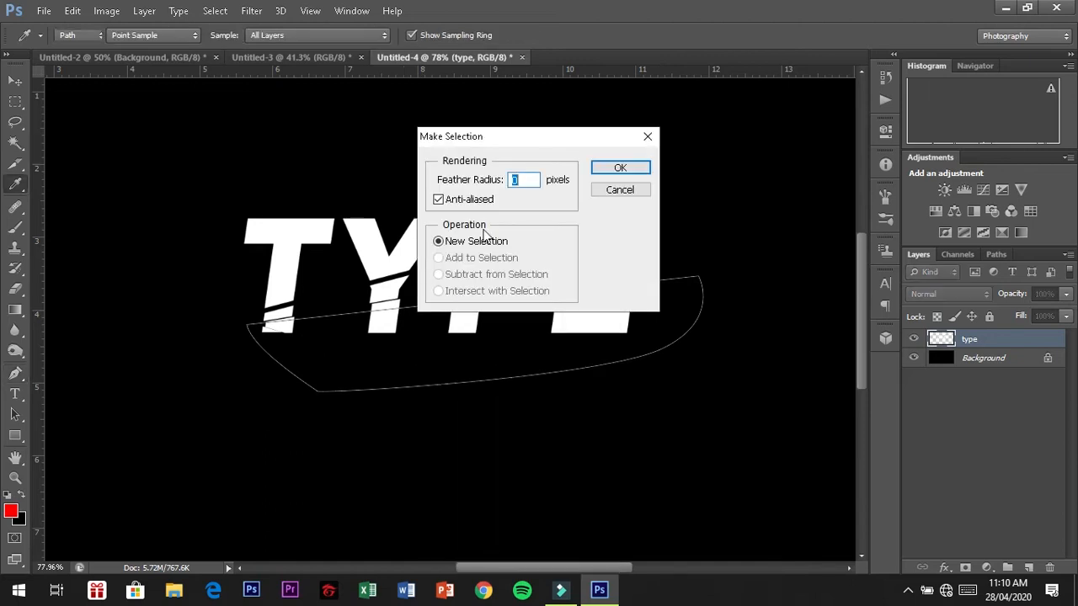
left_click(602, 171)
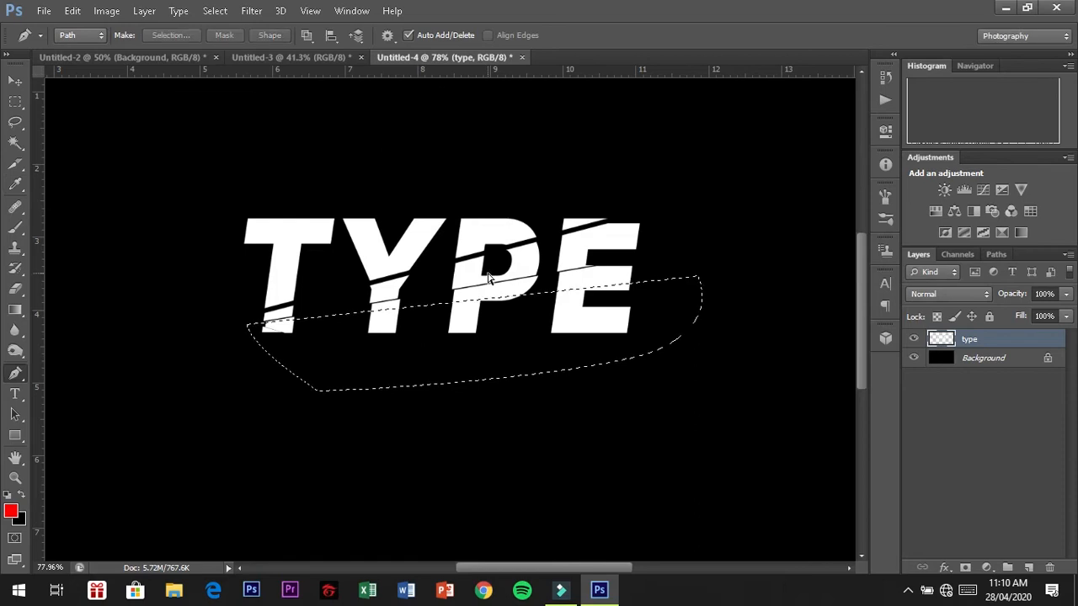
Step: Shift the selected bottom slice of TYPE slightly down and left, to a Y position of 516 px, and deselect it
key("ctrl+t")
left_click_drag(475, 334, 472, 336)
key("Return")
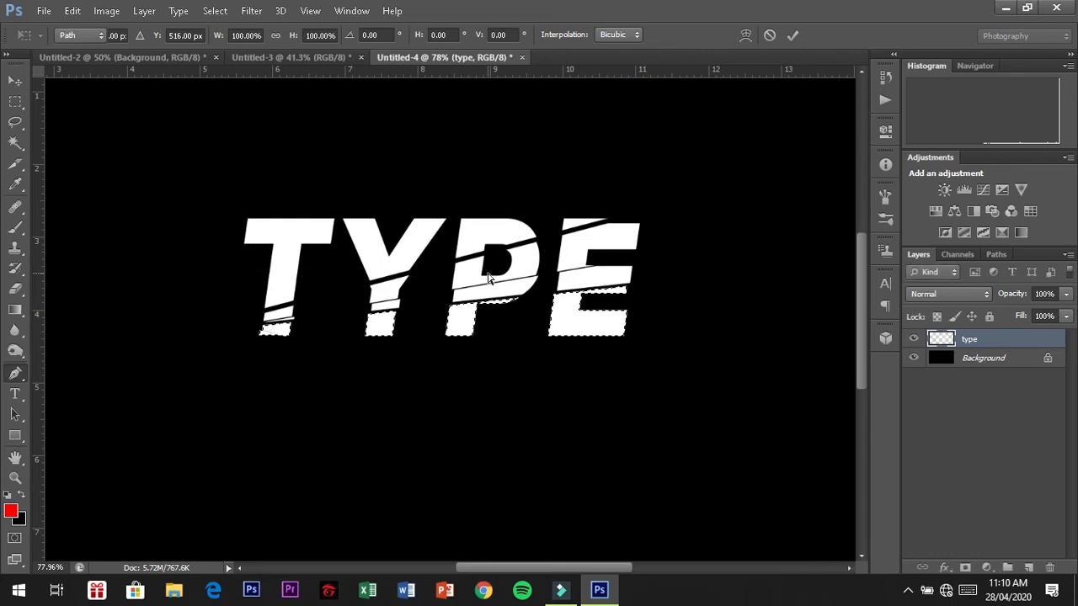
key("p")
key("ctrl+d")
key("ctrl+0")
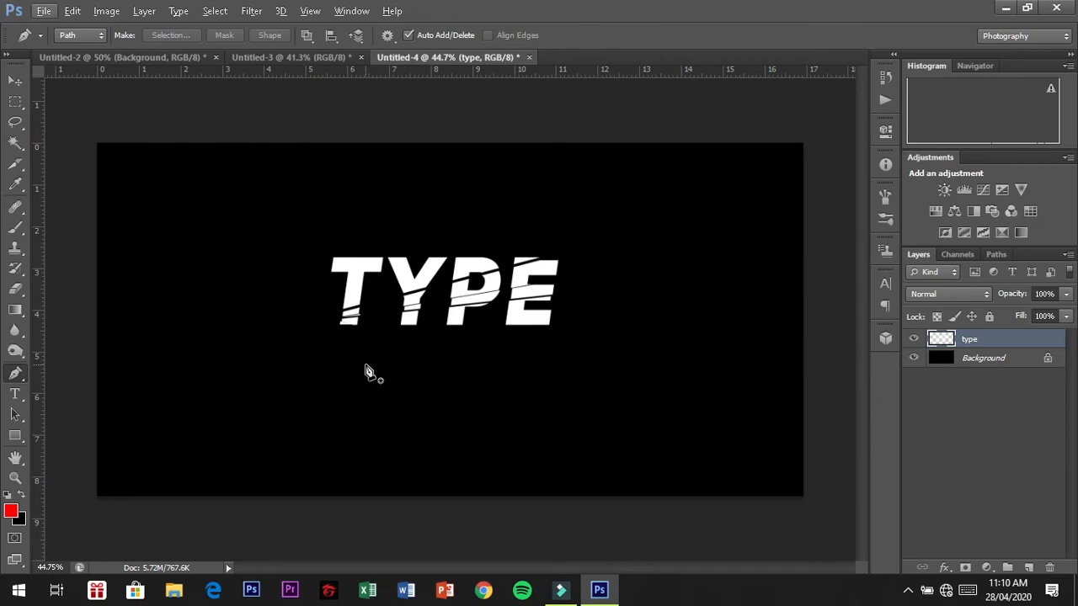
Step: Set the Pen tool to Shape mode with a white fill and no stroke
scroll(332, 316, "up", 6)
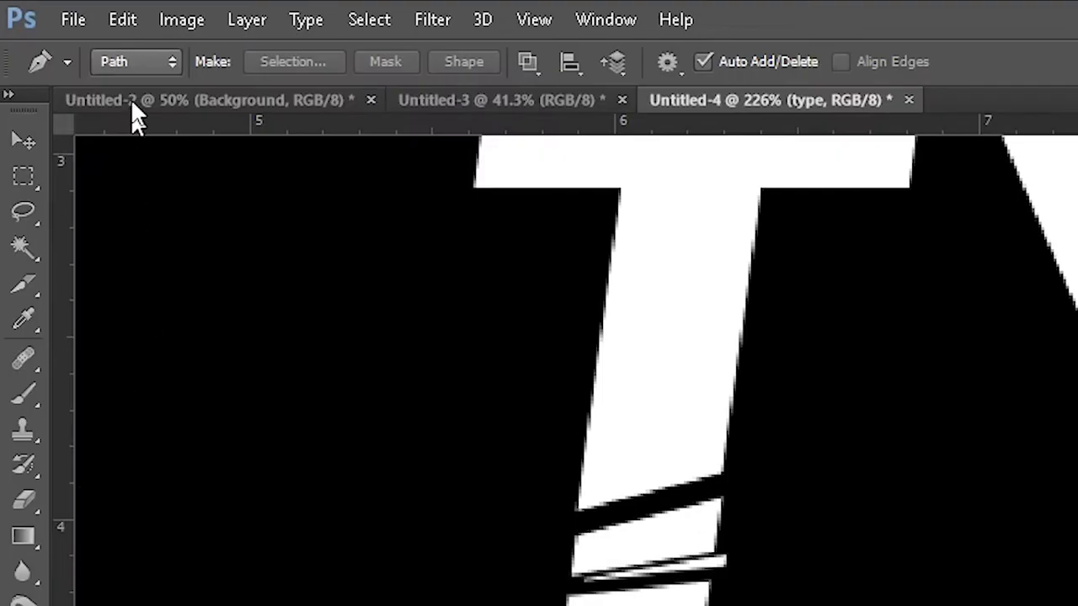
left_click(81, 35)
left_click(150, 90)
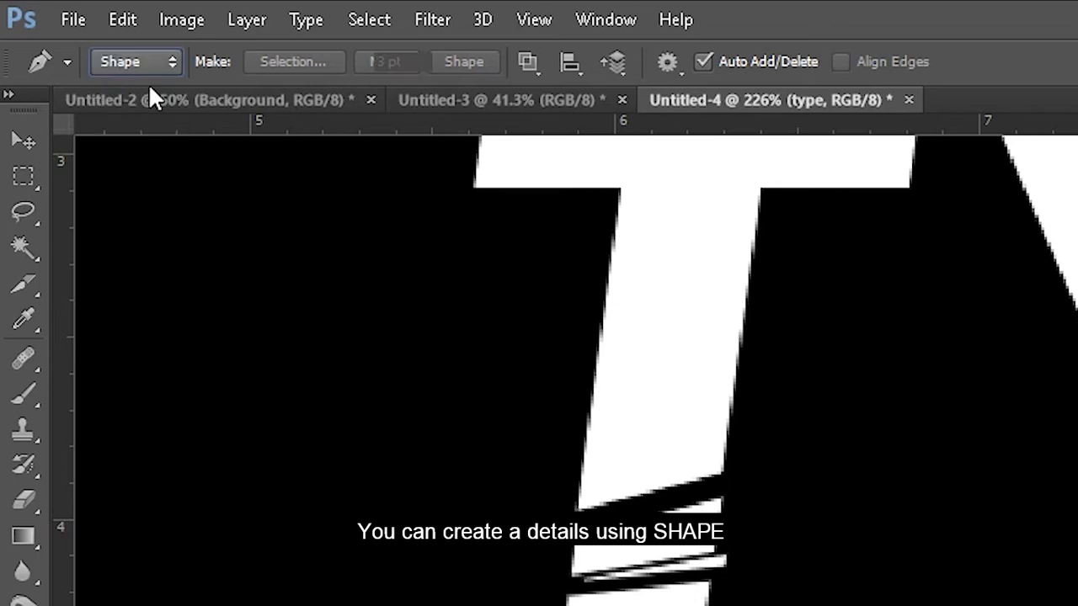
left_click(233, 67)
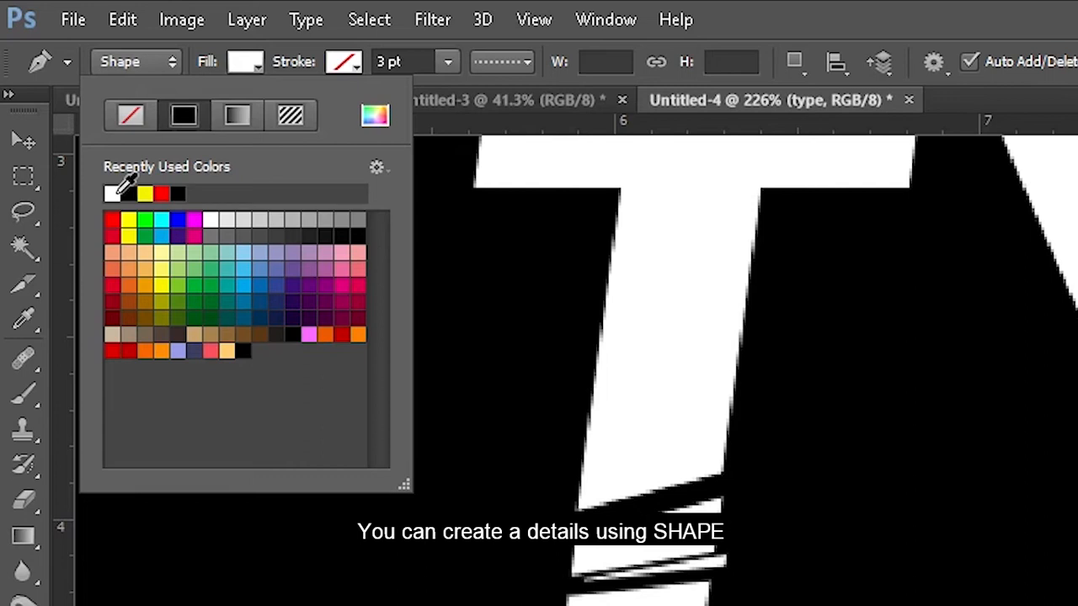
Step: Draw two tiny white fragments beside the T's foot, about 3 x 5 px and 3 x 3 px
scroll(498, 600, "up", 5)
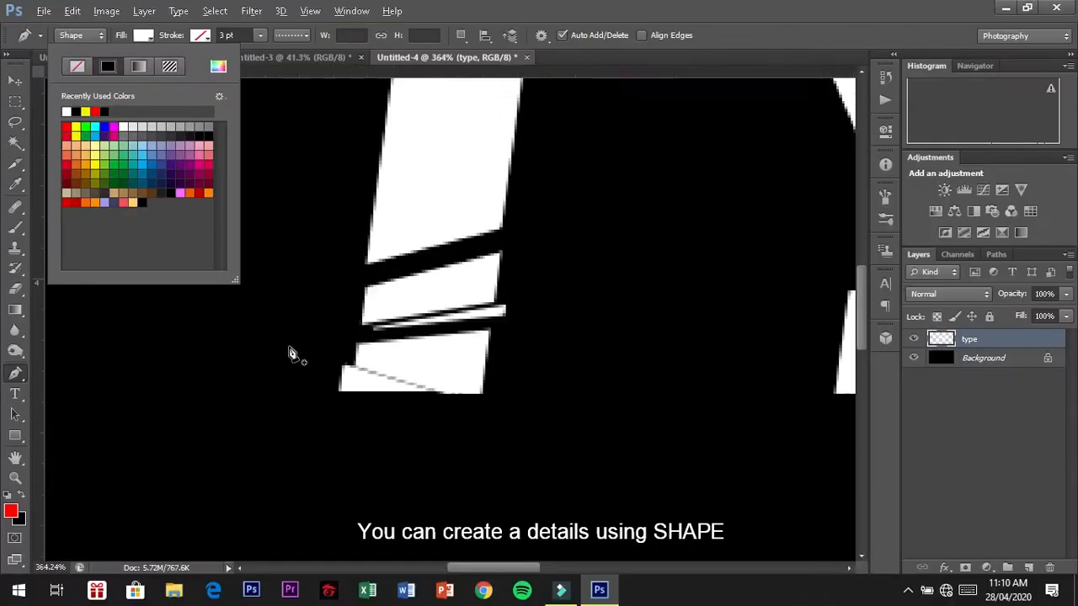
scroll(289, 354, "up", 2)
left_click(301, 330)
left_click(297, 348)
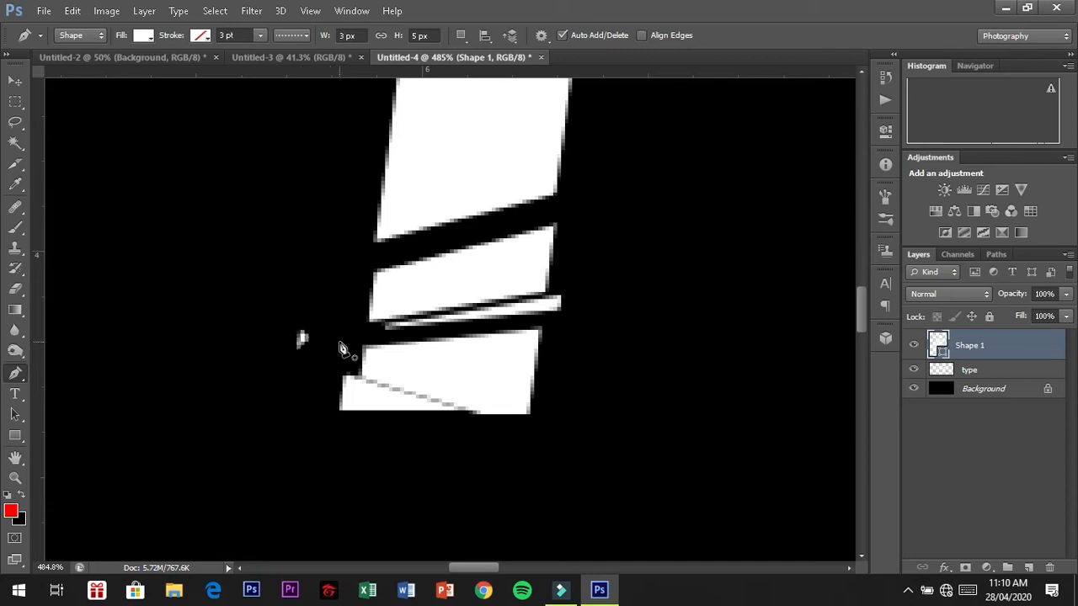
left_click(342, 338)
left_click(340, 348)
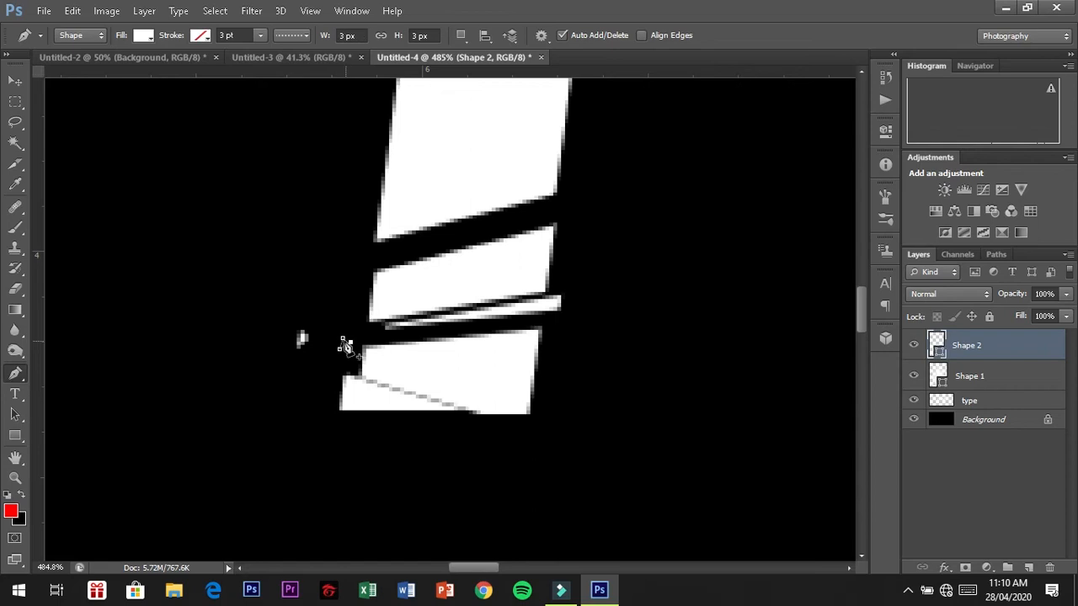
left_click(343, 338)
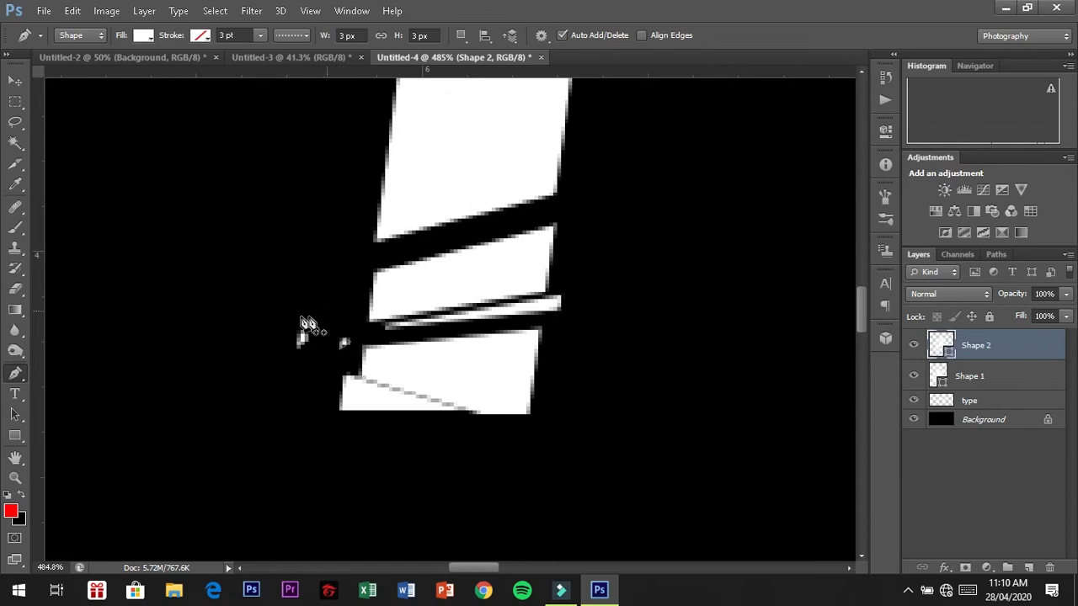
Step: Draw two more tiny white fragments around the T's foot, one farther out and lower, the other about 4 x 3 px
left_click(242, 425)
left_click(247, 403)
left_click(244, 421)
left_click(313, 375)
left_click(297, 372)
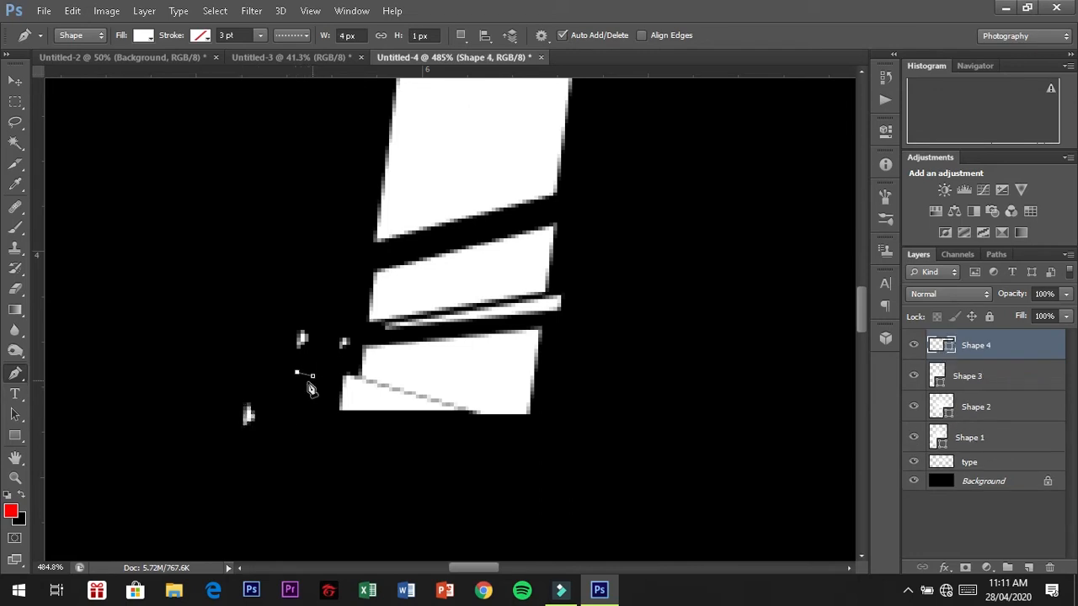
left_click(300, 374)
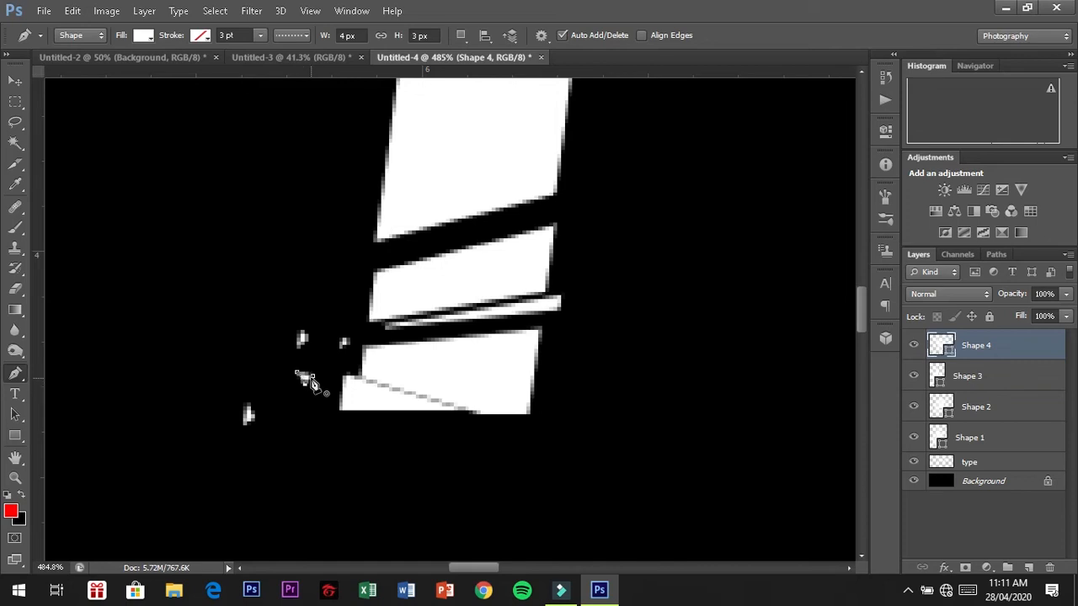
Step: Draw a fifth white fragment, about 2 x 2 px, above the others beside the T's stem
left_click(335, 267)
scroll(332, 274, "up", 3)
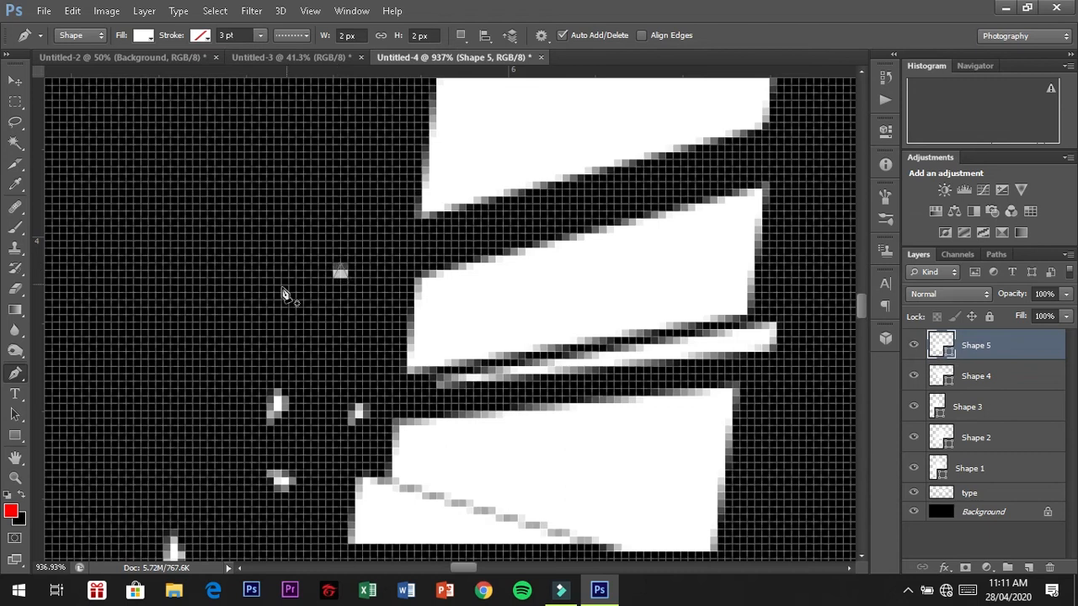
scroll(169, 353, "down", 2)
scroll(202, 337, "down", 4)
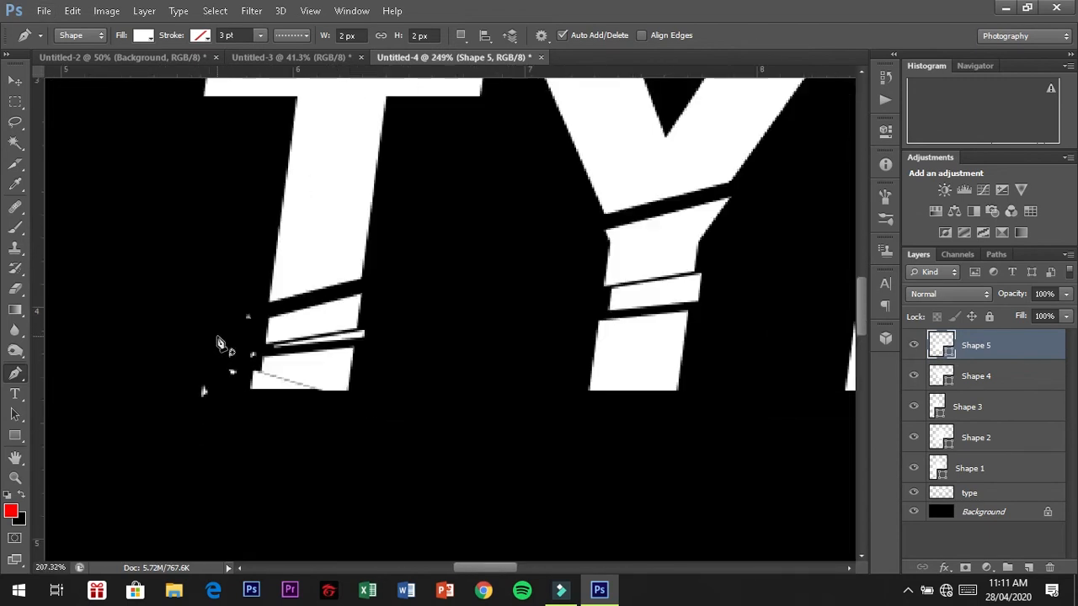
Step: Select the Background layer and add a fragment about 3 x 2 px directly above it, farthest out from the T's foot
key("alt+comma")
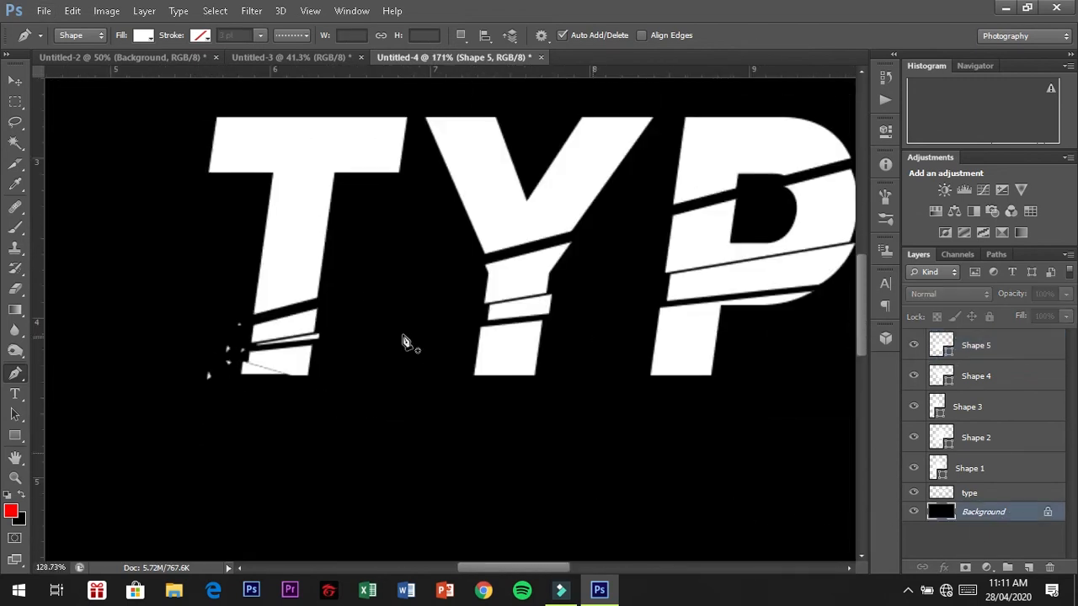
scroll(409, 344, "down", 3)
scroll(517, 350, "down", 2)
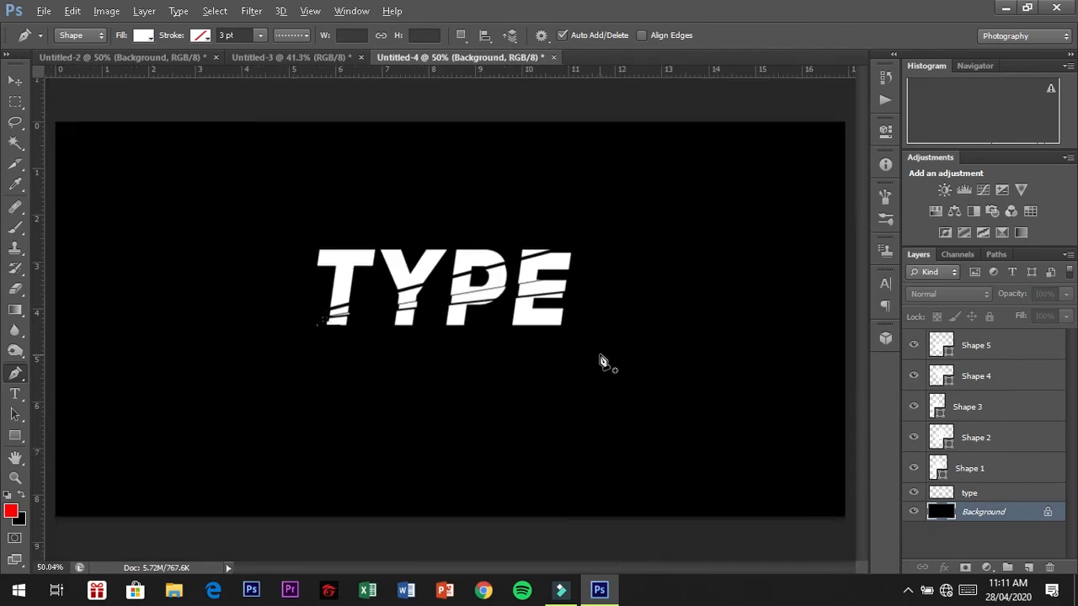
scroll(435, 287, "up", 1)
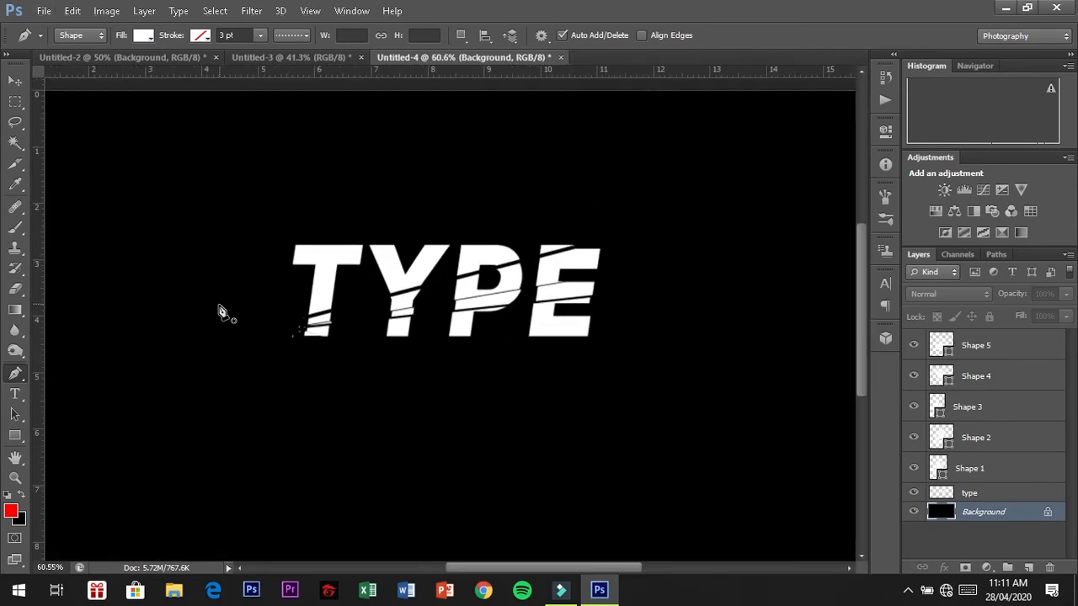
scroll(222, 312, "up", 2)
scroll(303, 335, "up", 5)
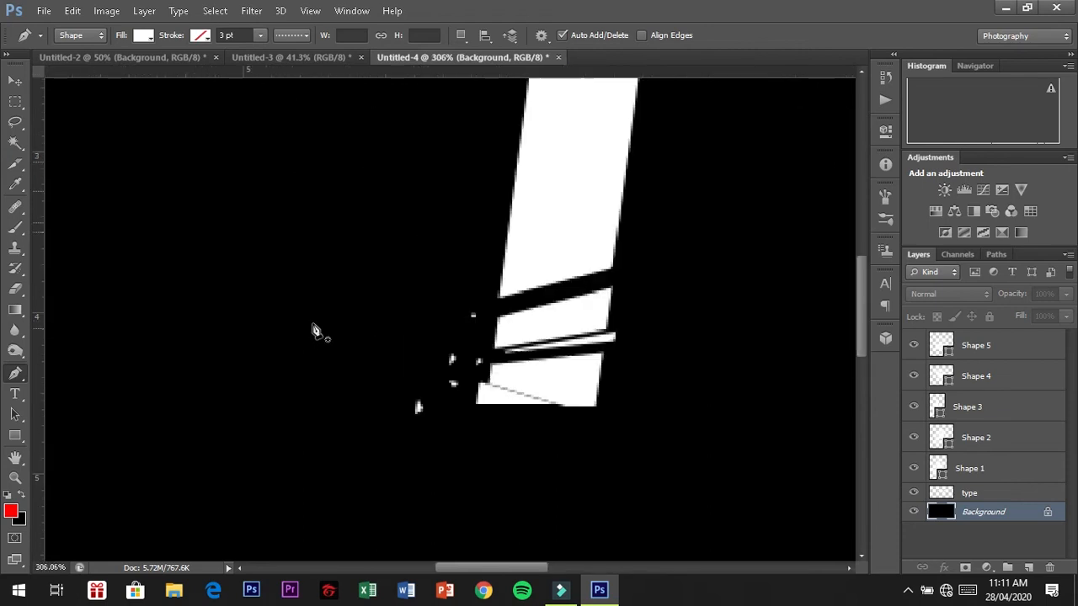
scroll(401, 339, "up", 3)
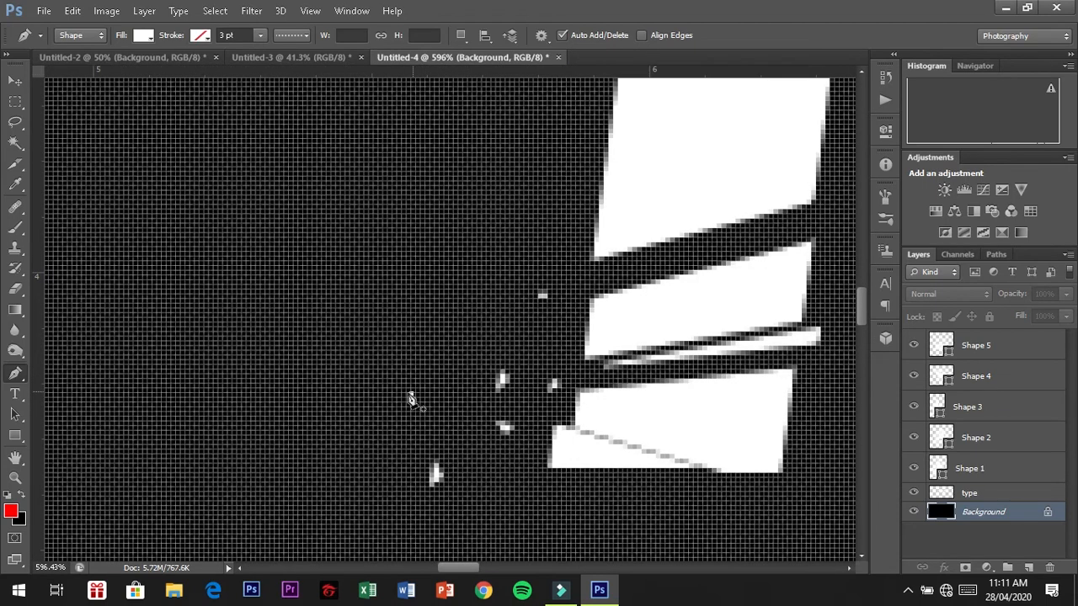
left_click(411, 394)
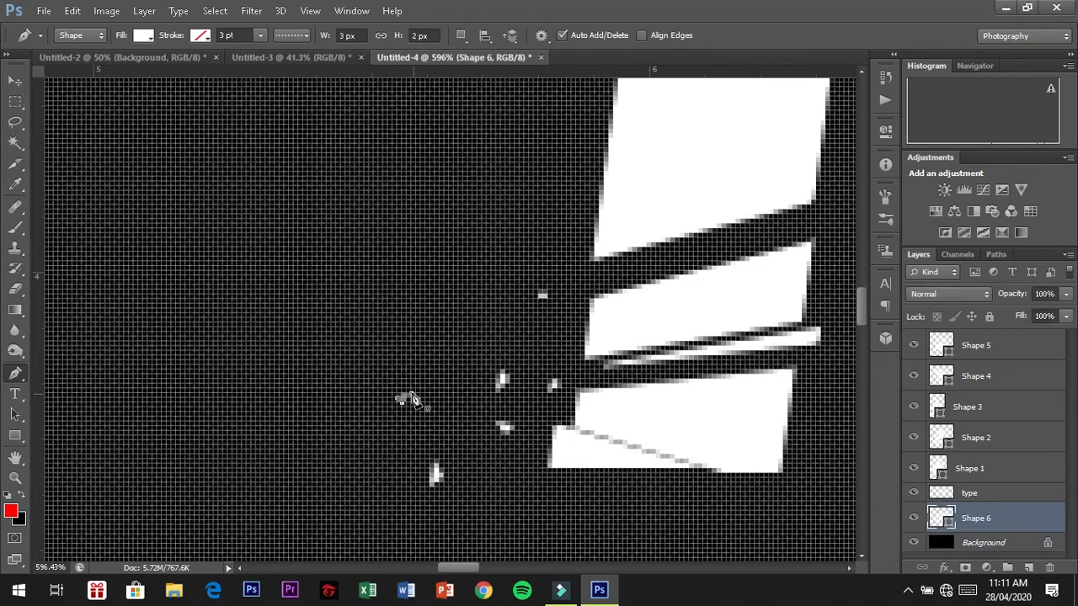
scroll(486, 410, "down", 3)
scroll(486, 410, "down", 5)
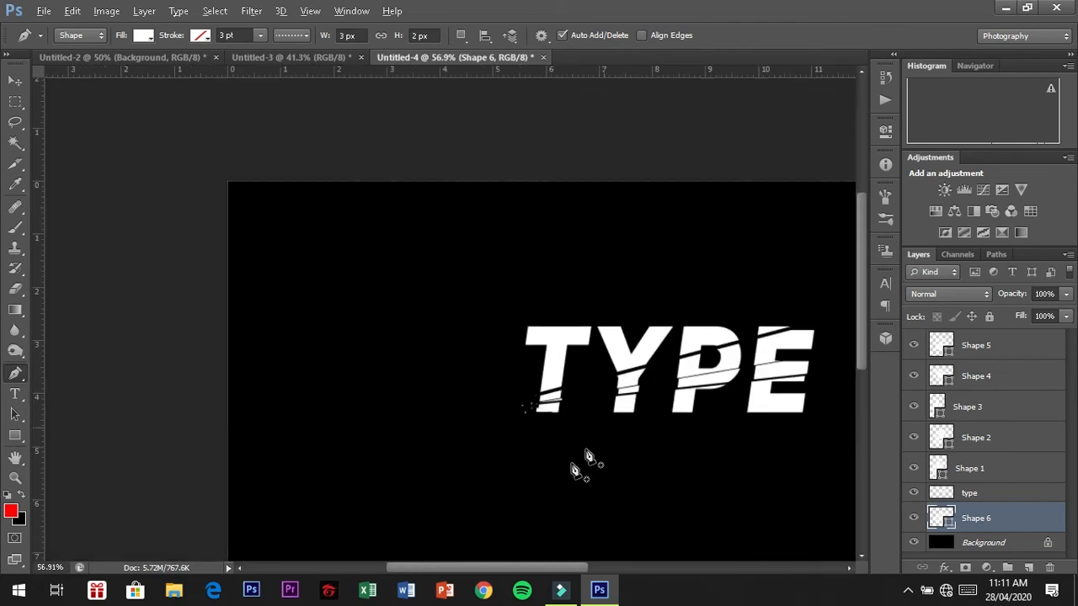
left_click_drag(502, 570, 555, 570)
scroll(570, 479, "down", 2)
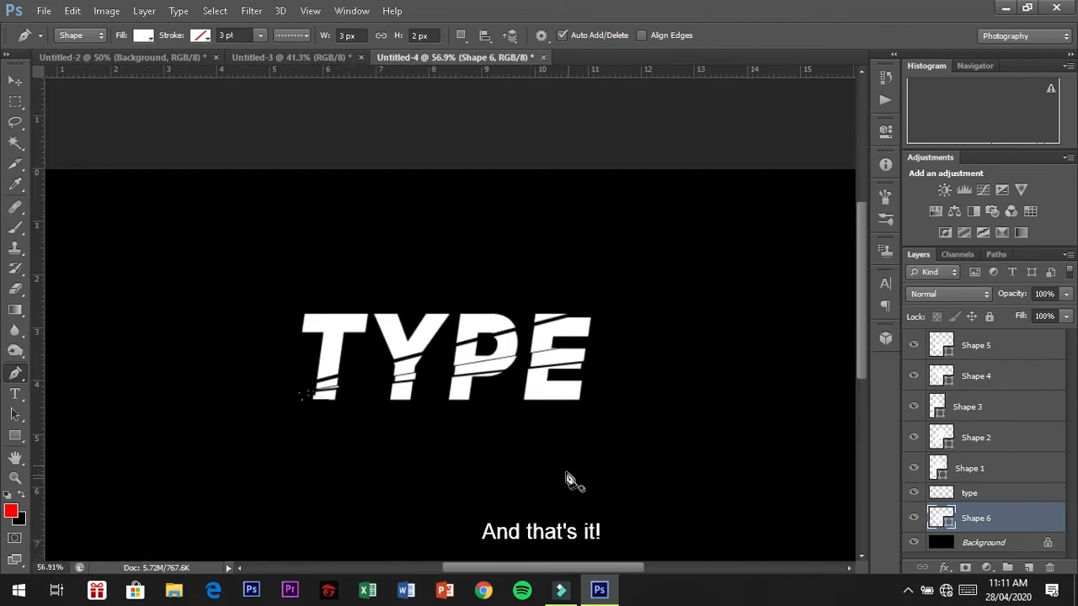
scroll(479, 406, "up", 1)
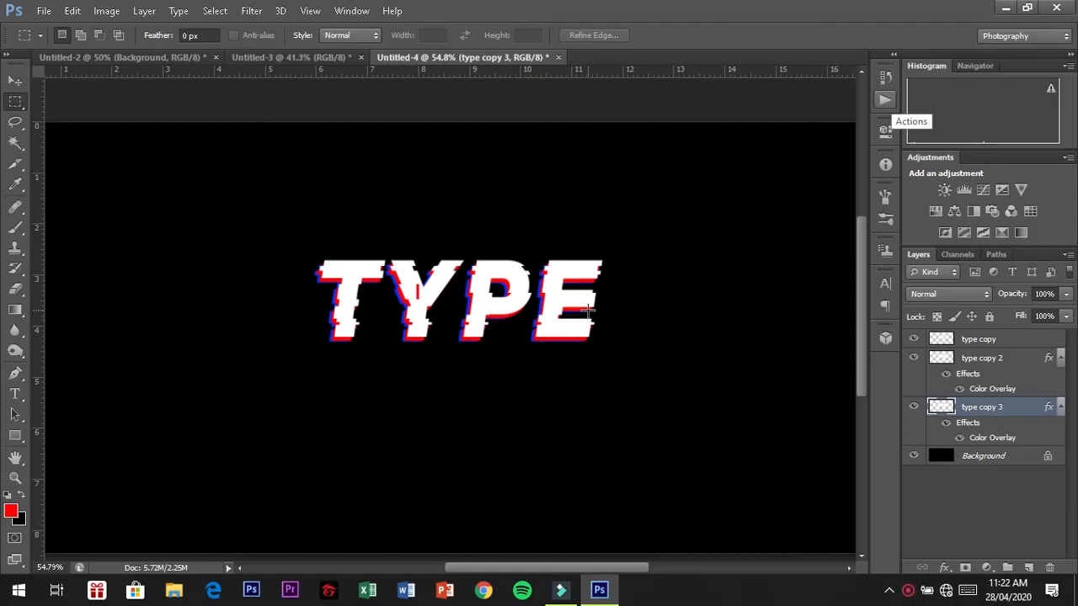
scroll(588, 310, "up", 1)
scroll(588, 310, "down", 2)
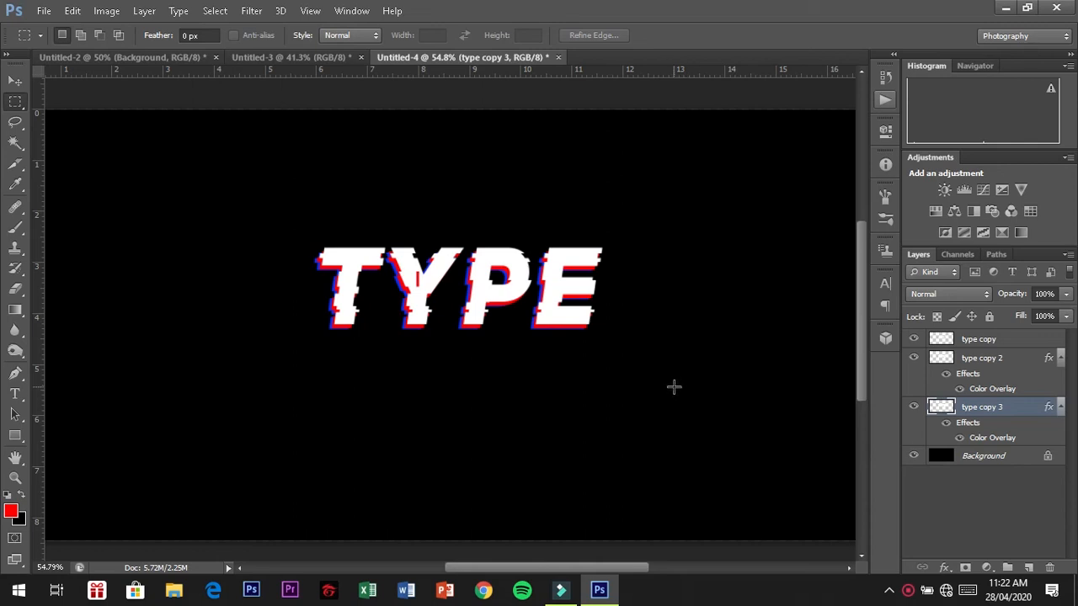
scroll(673, 386, "down", 1)
scroll(673, 387, "down", 1)
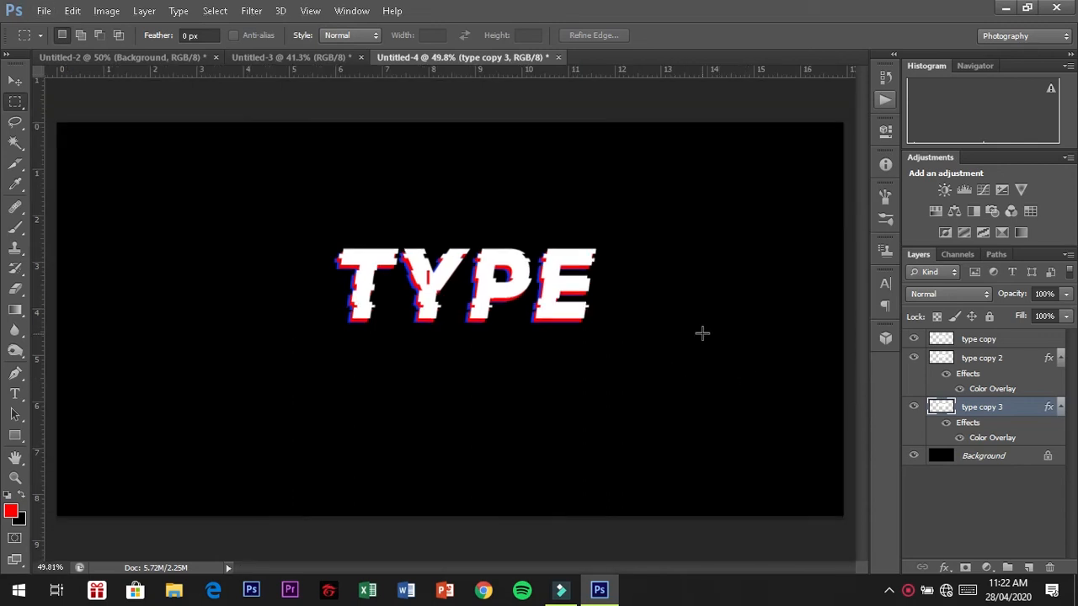
Step: Delete the type copy, type copy 2 and type copy 3 layers
scroll(702, 333, "up", 1)
left_click(997, 347, "shift")
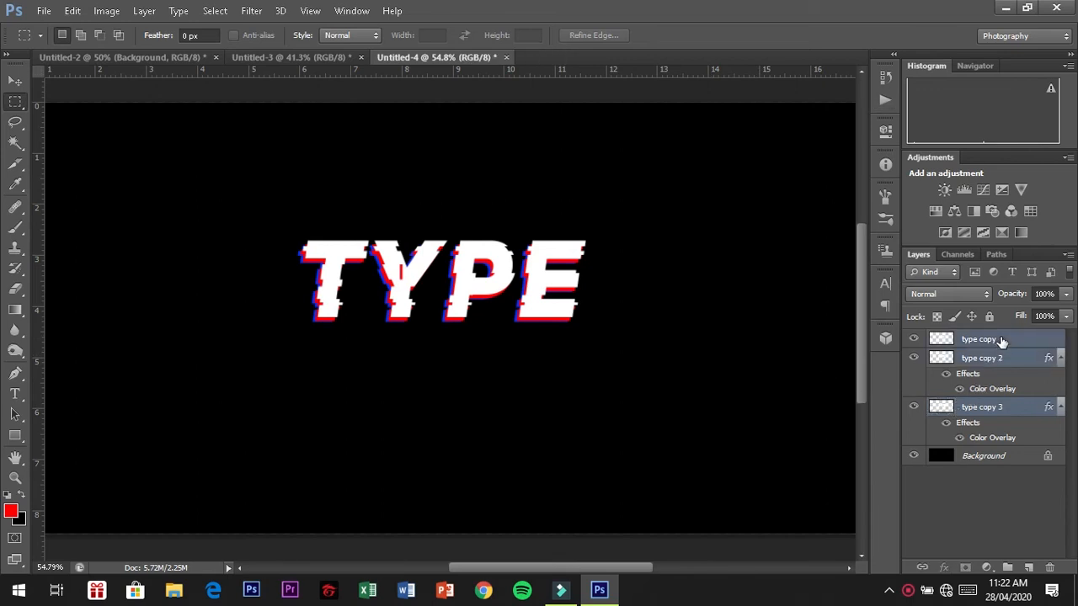
right_click(997, 345)
left_click(709, 141)
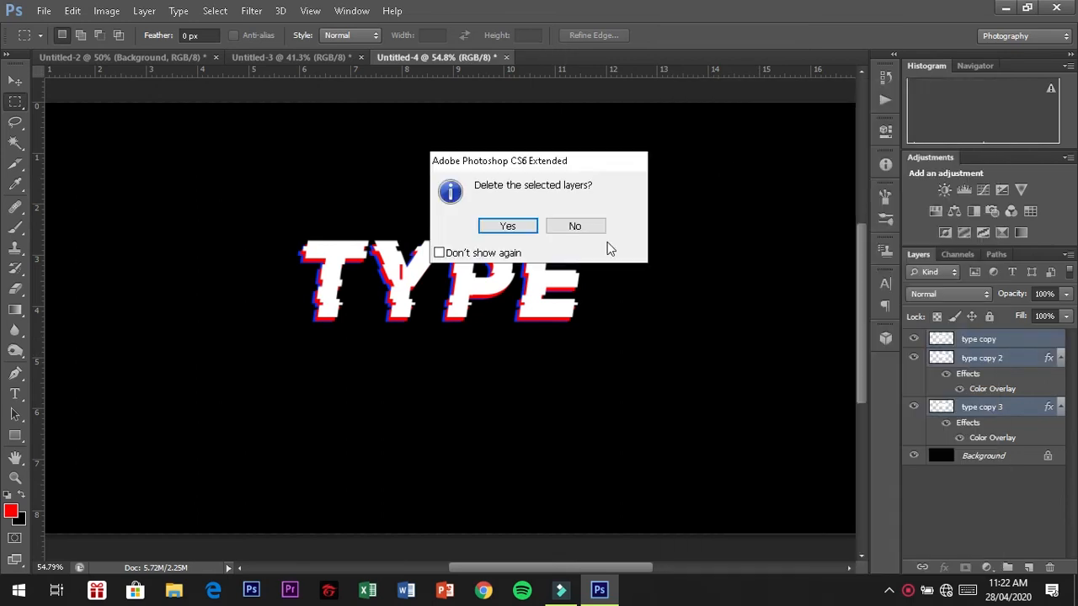
left_click(507, 225)
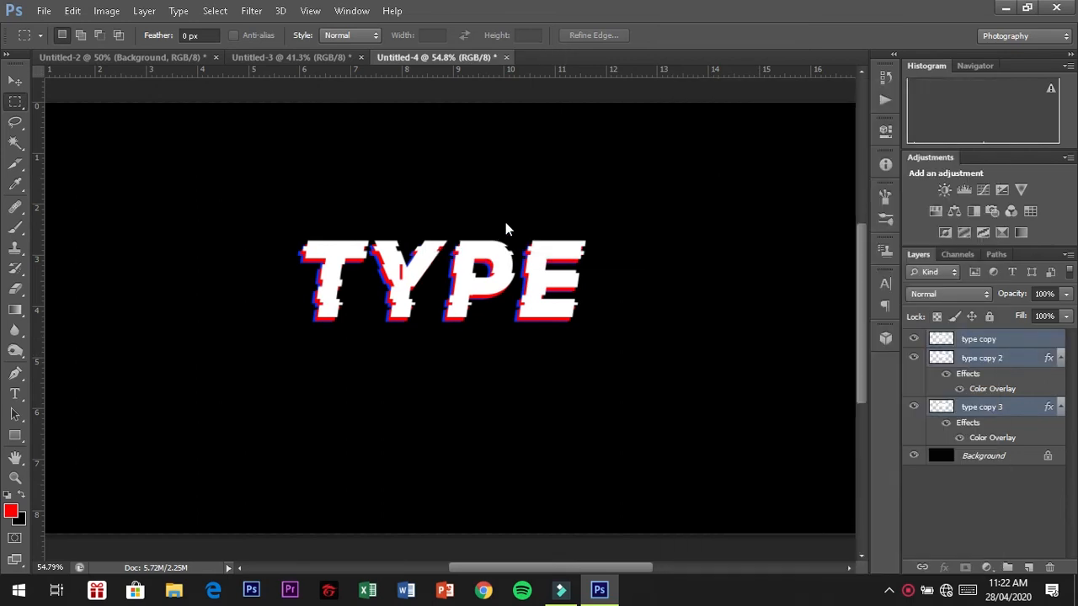
Step: Add the word TYPE in 60 pt Uni Sans Heavy Italic inside a wide text box on the black canvas
left_click(15, 393)
left_click_drag(264, 245, 666, 401)
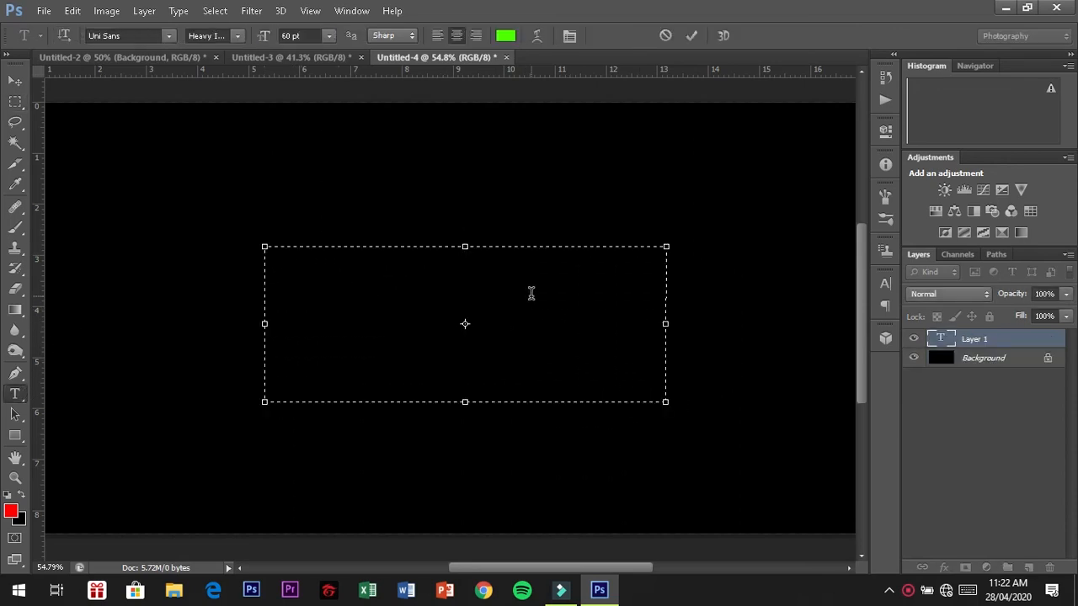
type("TYPE")
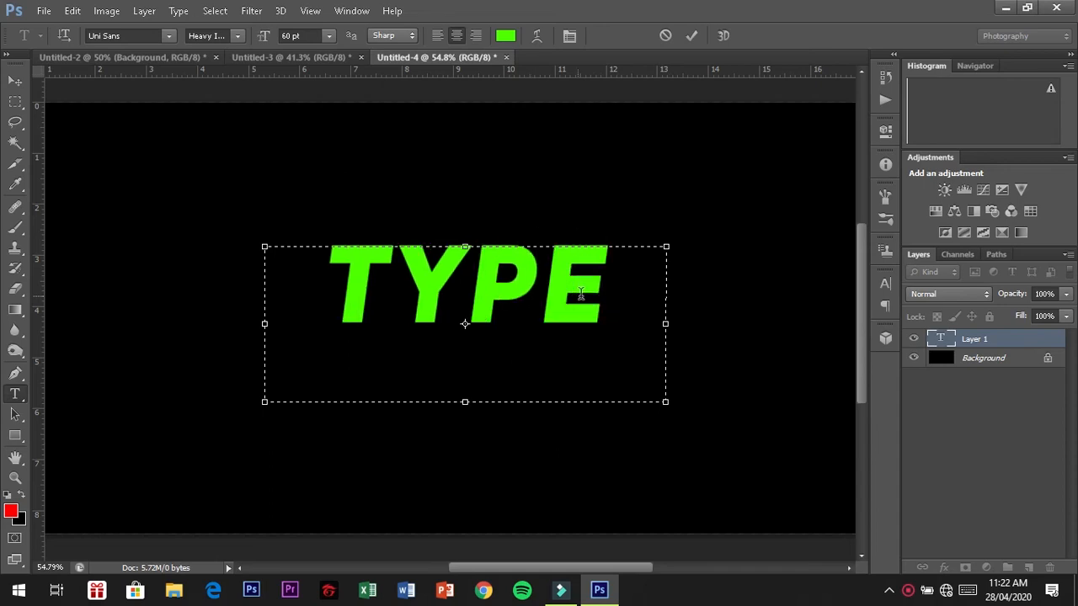
Step: Recolour the TYPE text to white (ffffff) and commit the text layer
key("ctrl+a")
left_click(505, 36)
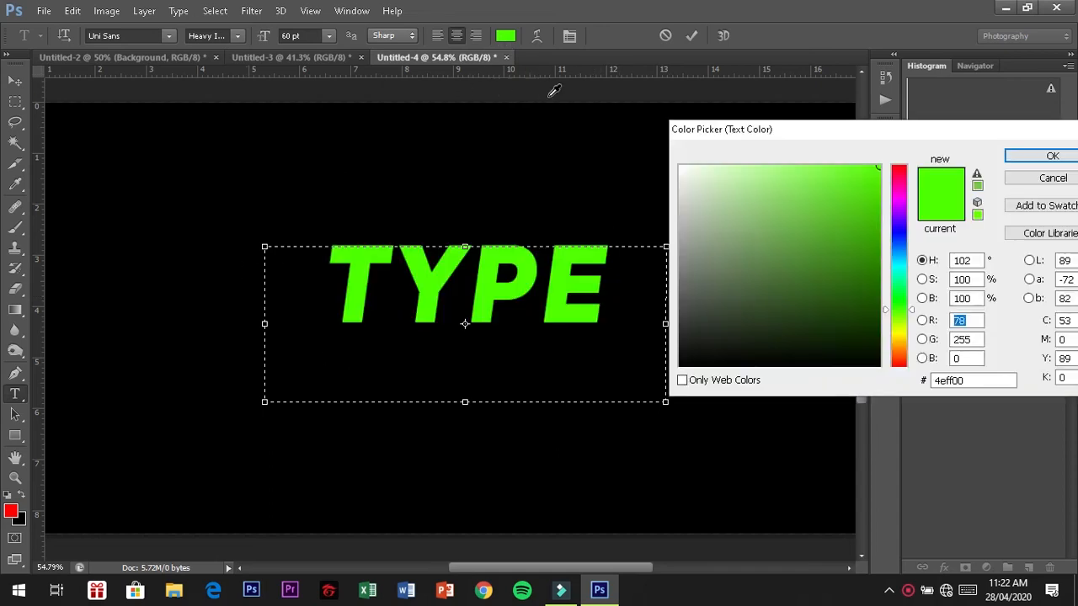
left_click_drag(697, 185, 679, 166)
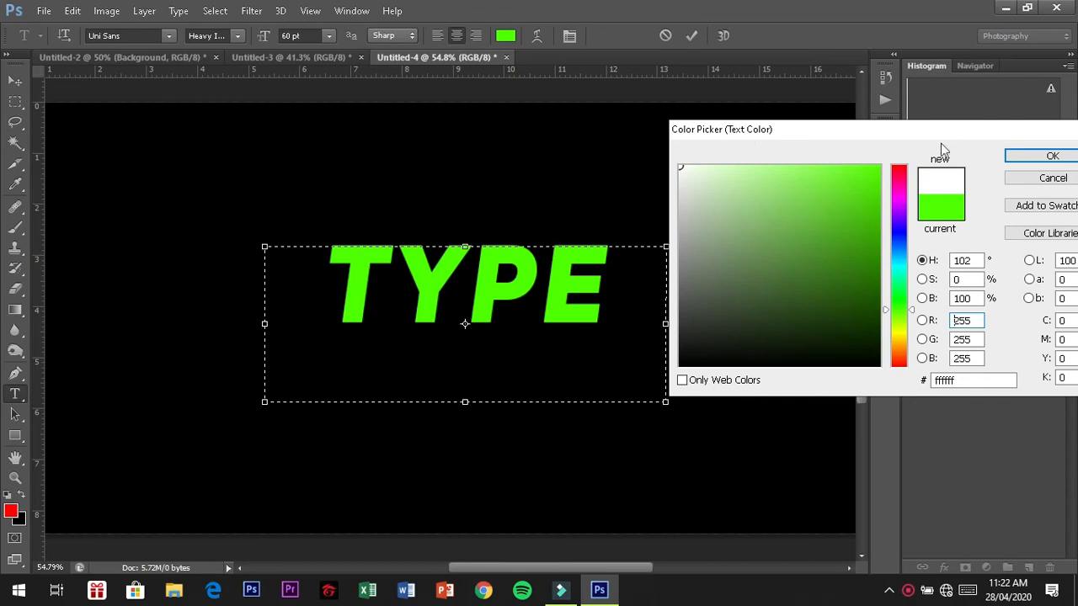
left_click(1052, 156)
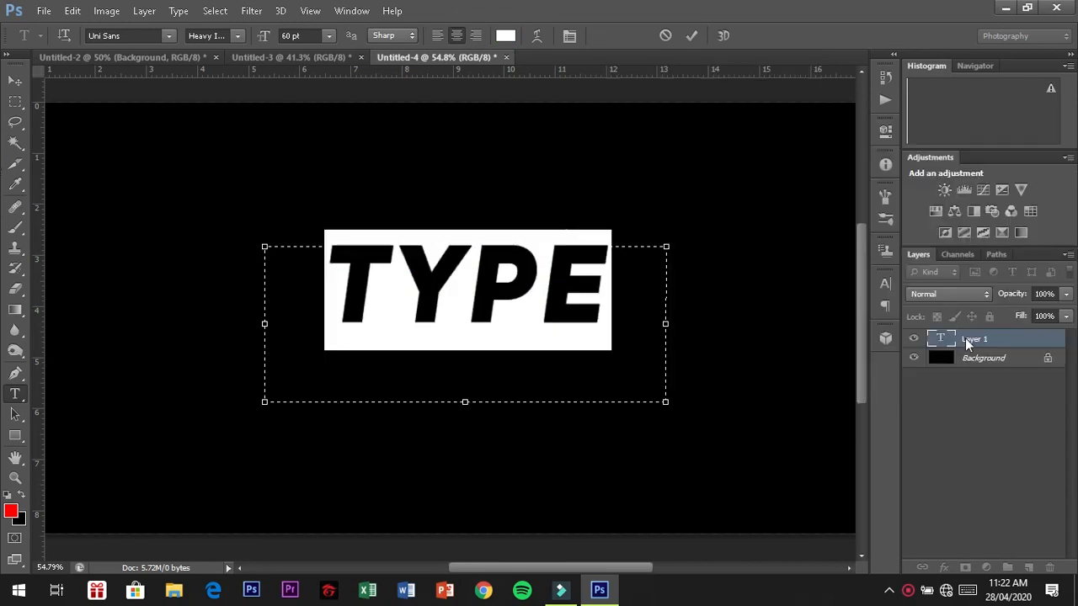
left_click(990, 345)
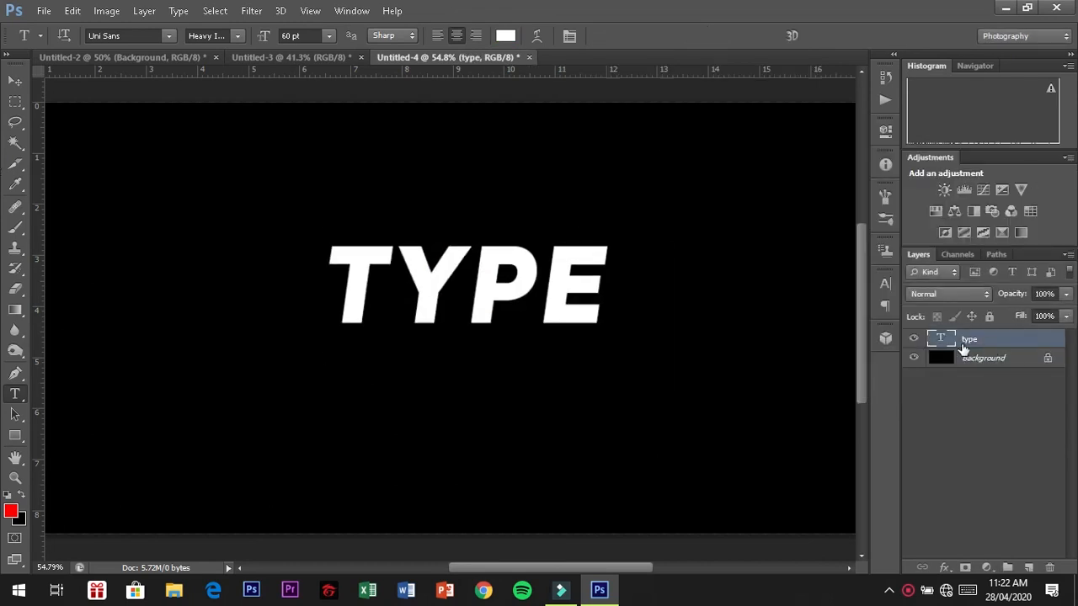
Step: Rasterize the type layer
left_click(9, 290)
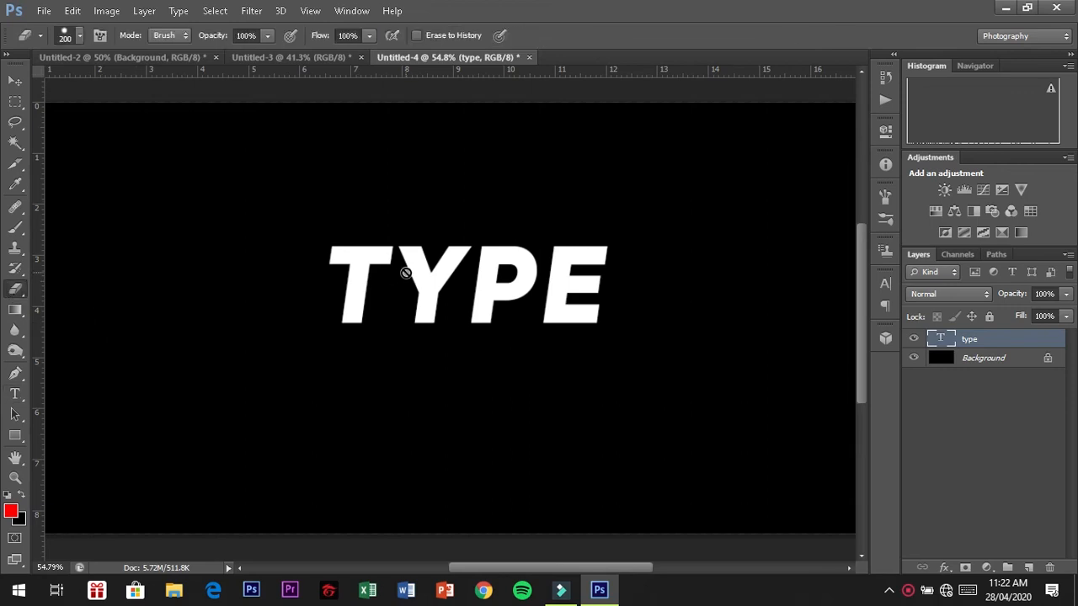
left_click(406, 274)
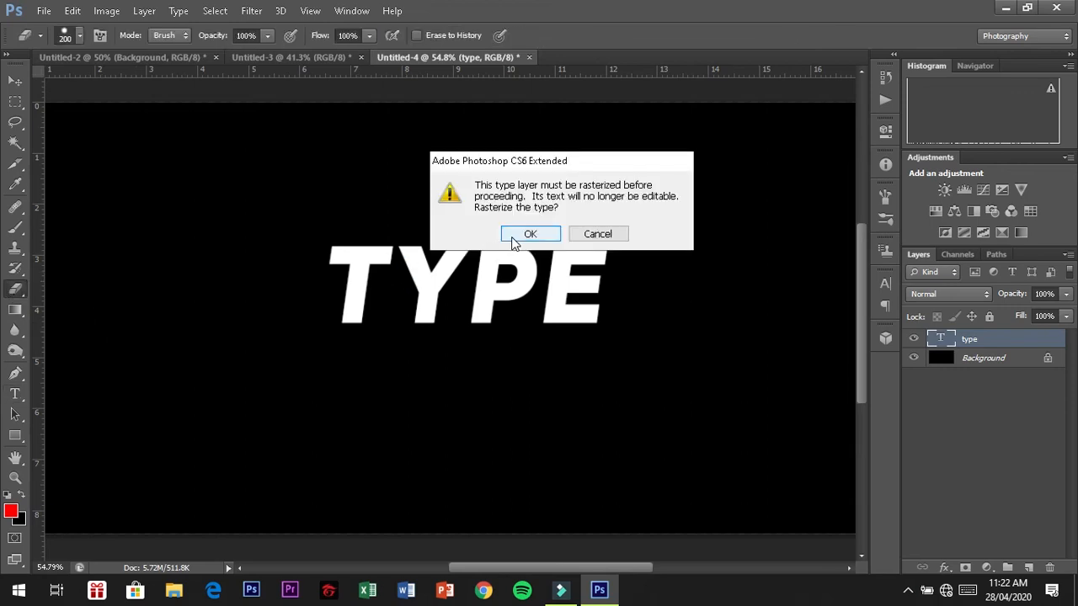
left_click(514, 235)
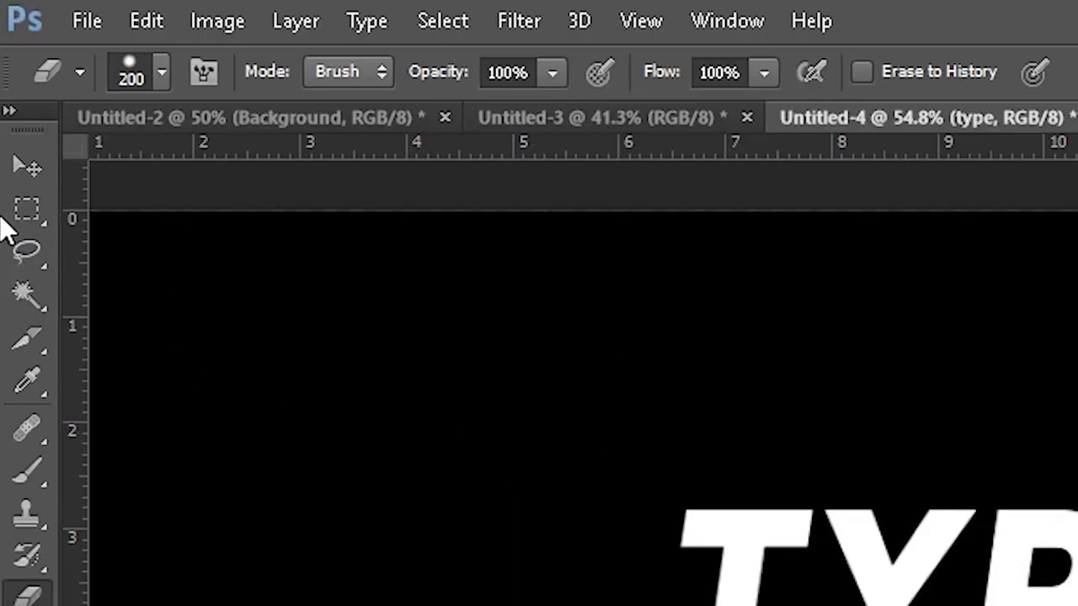
Step: Select a horizontal strip across the lower part of the T and Y and shift it slightly to the left
left_click(22, 214)
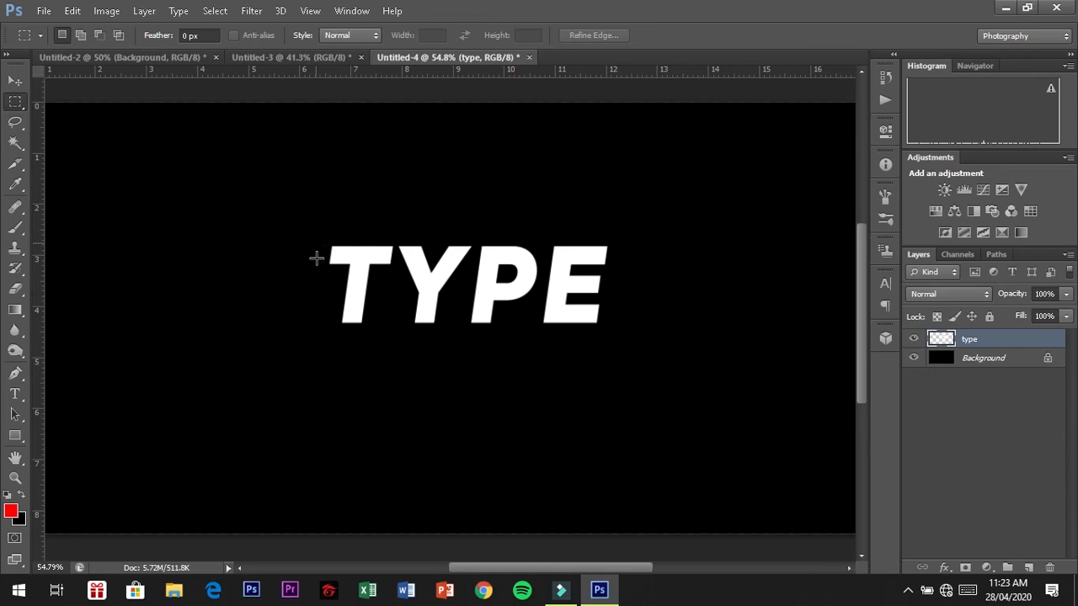
left_click_drag(327, 297, 446, 322)
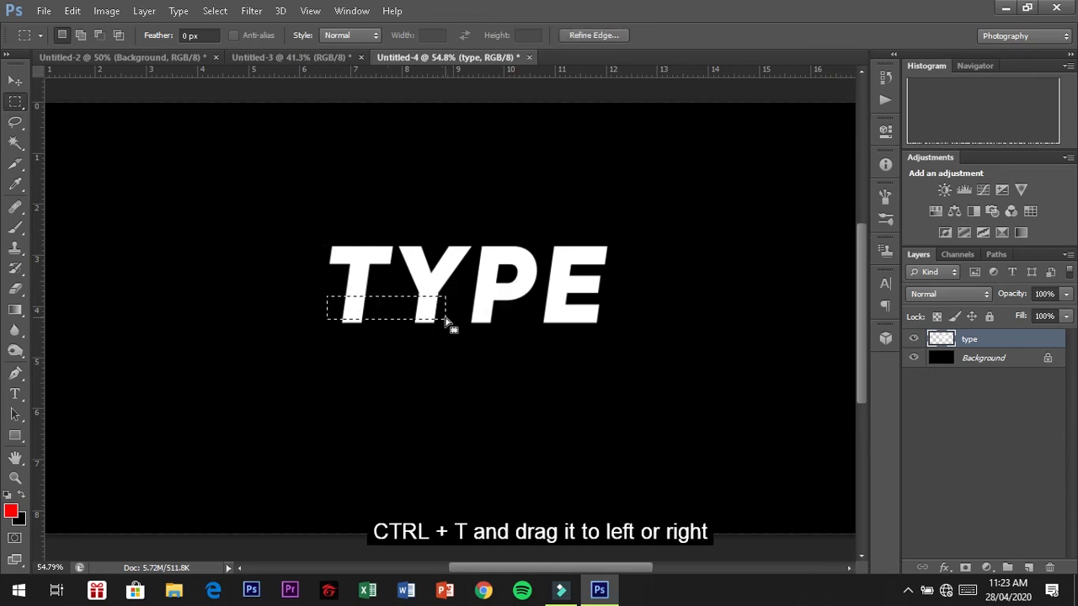
key("ctrl+t")
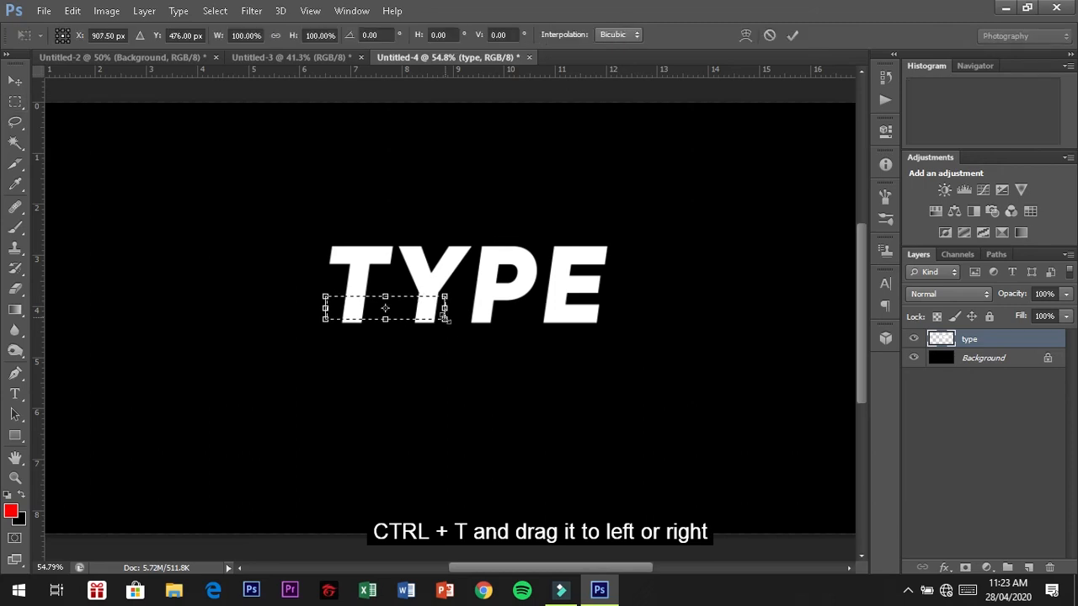
left_click_drag(446, 320, 441, 317)
key("Return")
key("ctrl+d")
Step: Select a strip across the upper part of the P and E, shift it slightly to the right, and deselect it
left_click_drag(480, 248, 620, 275)
key("ctrl+t")
key("Return")
scroll(606, 276, "up", 3)
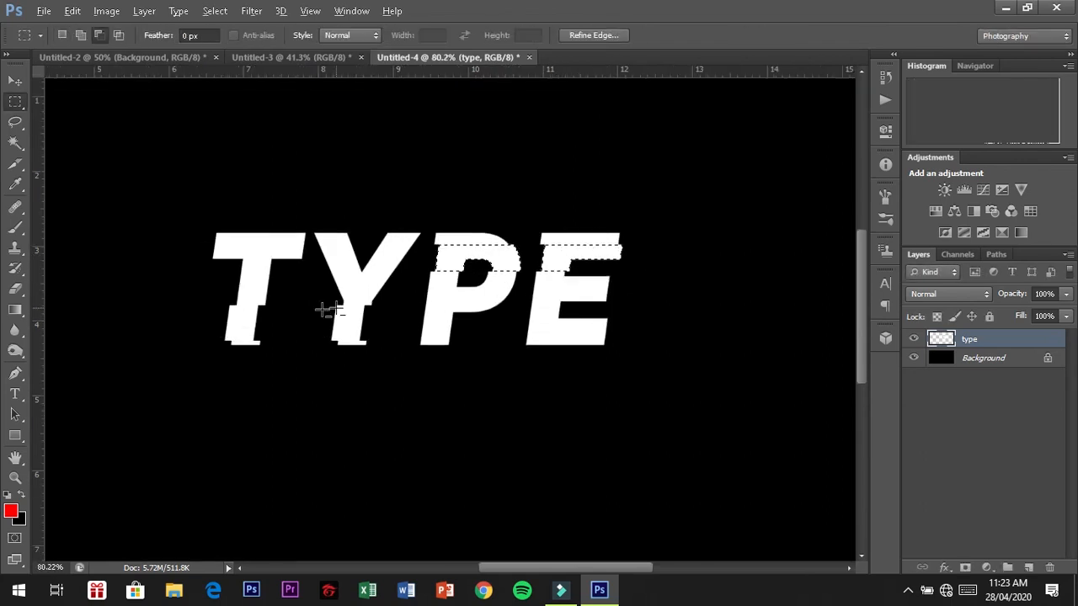
scroll(330, 310, "up", 1)
key("ctrl+d")
Step: Offset a thin strip sideways across the lower part of all four letters
left_click_drag(191, 323, 678, 329)
key("ctrl+t")
key("Left")
key("Return")
key("ctrl+d")
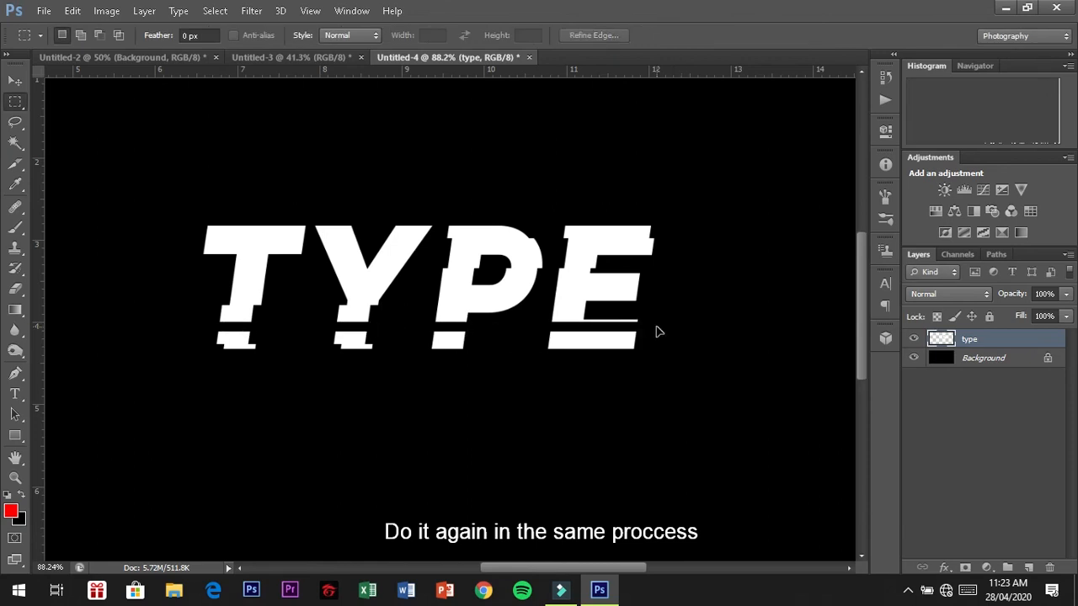
Step: Shift a thin strip across the upper part of all four letters slightly to the left
left_click_drag(672, 245, 154, 252)
key("ctrl+t")
key("Left")
key("Return")
Step: Offset another thin strip across the middle of all four letters and clear the selection
scroll(273, 274, "up", 2)
left_click_drag(217, 277, 756, 293)
key("ctrl+t")
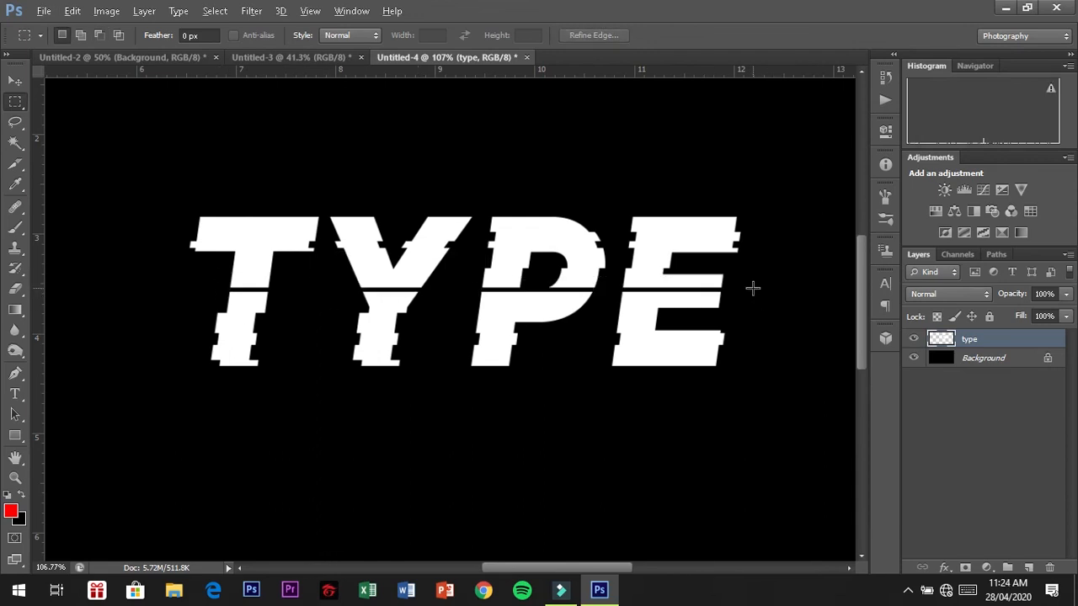
key("Return")
scroll(491, 284, "up", 2)
key("ctrl+d")
Step: Cut a thin horizontal gap through the middle of the T and Y, and another across the P's foot
left_click_drag(197, 303, 469, 310)
key("BackSpace")
key("ctrl+d")
scroll(491, 327, "down", 2)
scroll(606, 371, "up", 2)
left_click_drag(438, 385, 548, 388)
key("BackSpace")
Step: Cut a small rectangle out of the E's stem and a small slot out of the T's crossbar
left_click_drag(654, 304, 682, 310)
key("BackSpace")
key("ctrl+d")
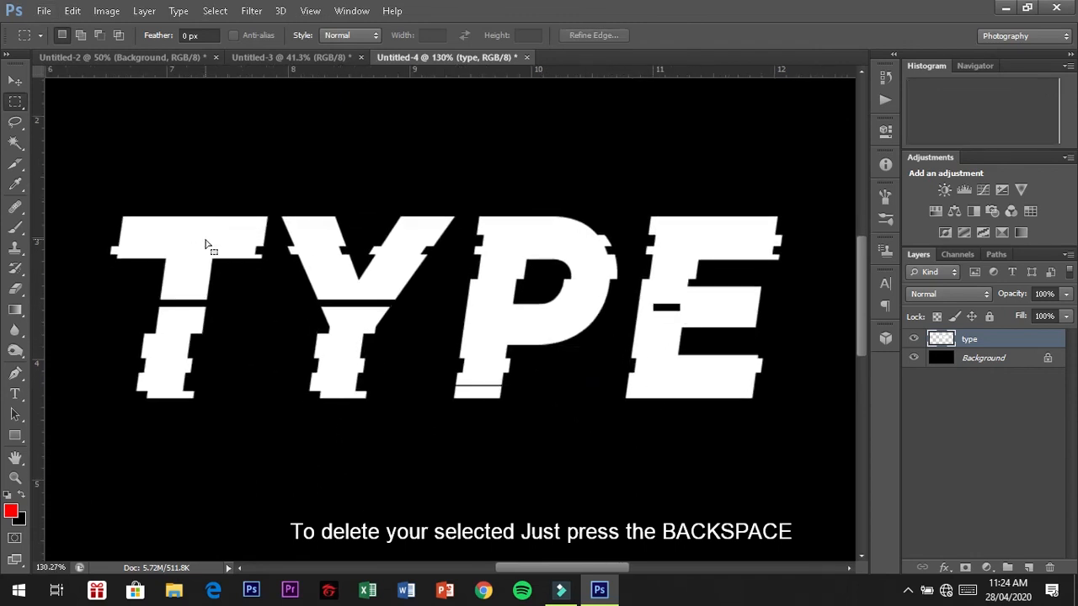
scroll(205, 245, "down", 3)
scroll(361, 320, "up", 5)
scroll(494, 336, "down", 3)
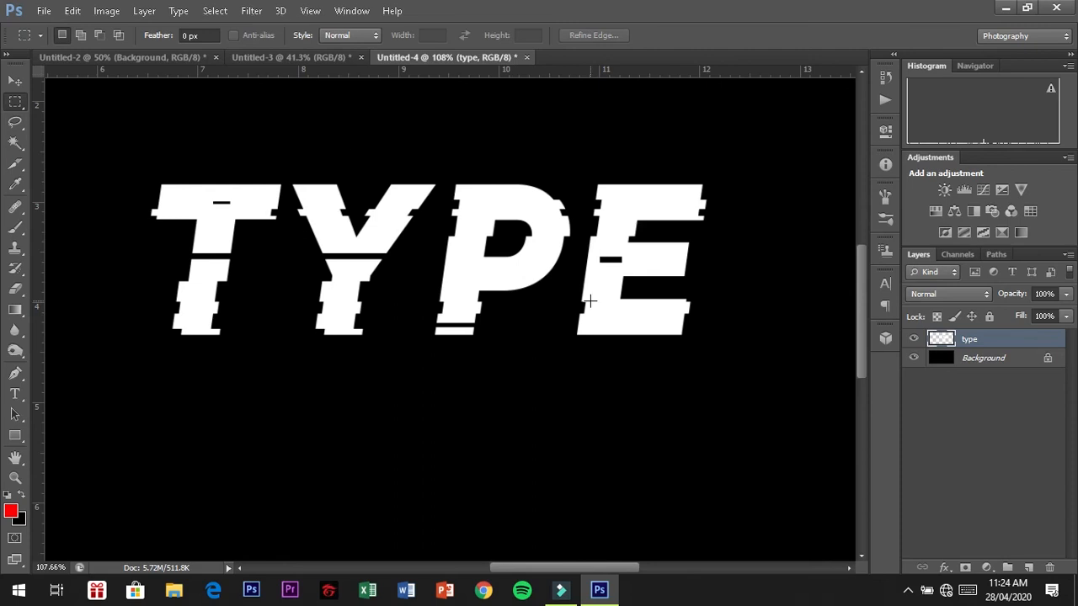
Step: Duplicate the type layer and give the lower, original layer a red Color Overlay in Normal mode at 100% opacity
scroll(589, 301, "down", 4)
scroll(505, 286, "up", 5)
scroll(563, 474, "down", 1)
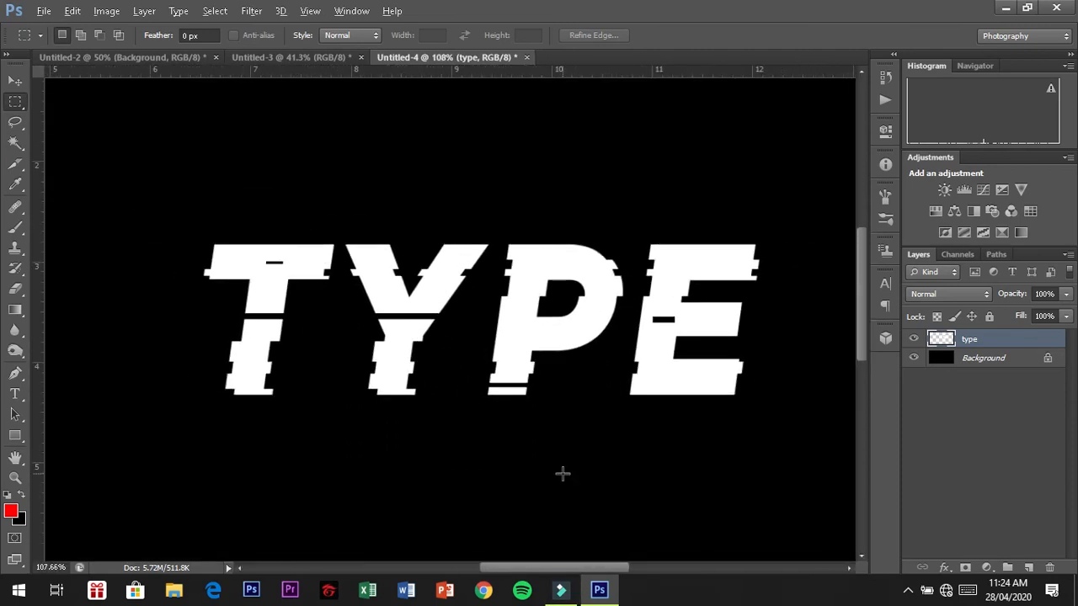
scroll(581, 429, "down", 1)
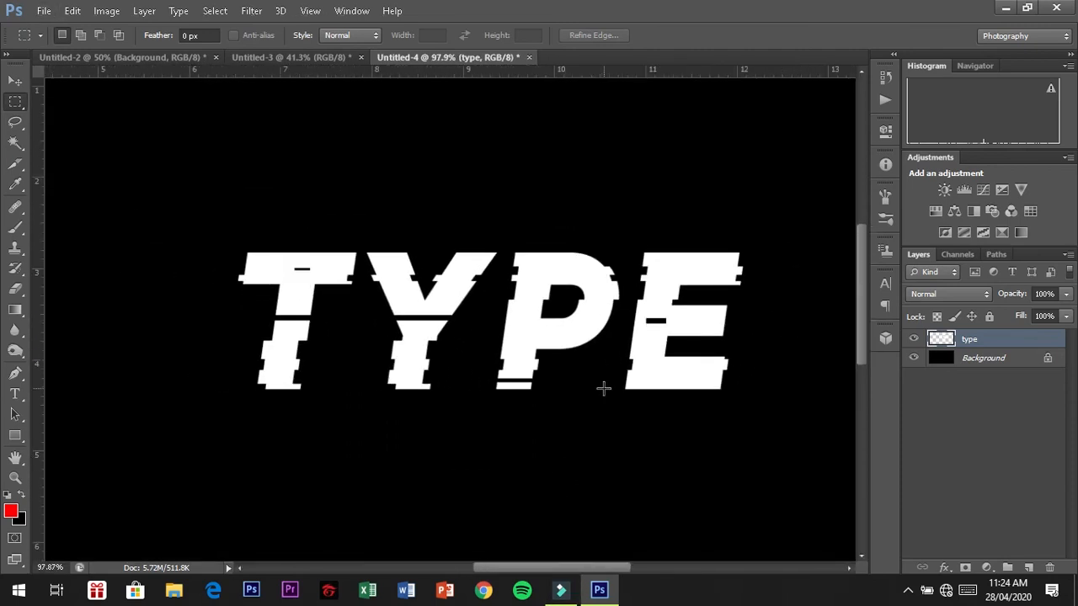
key("ctrl+j")
left_click(984, 353)
right_click(988, 355)
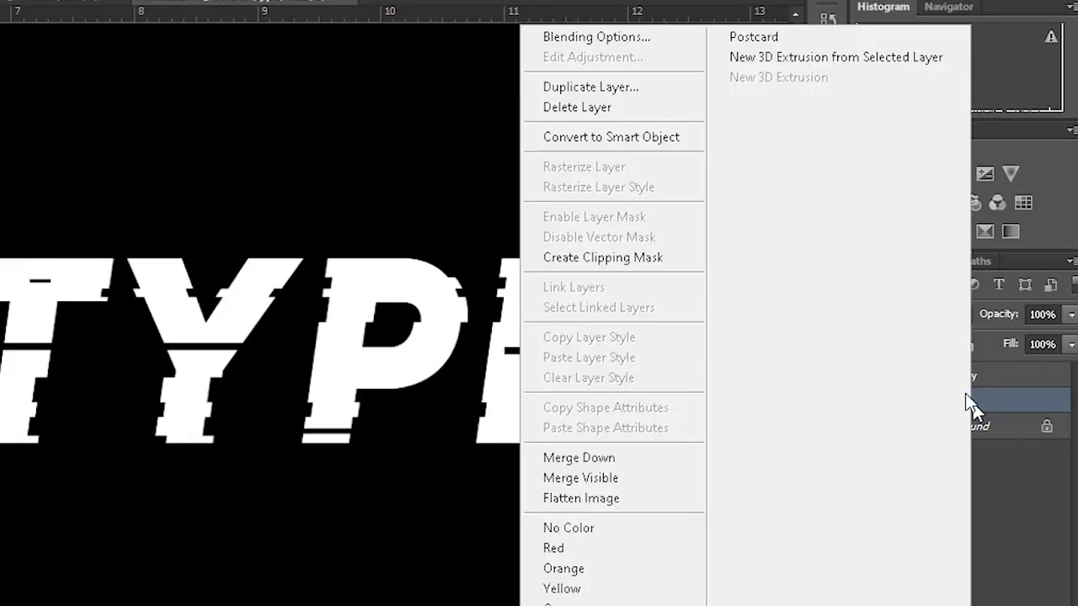
left_click(646, 47)
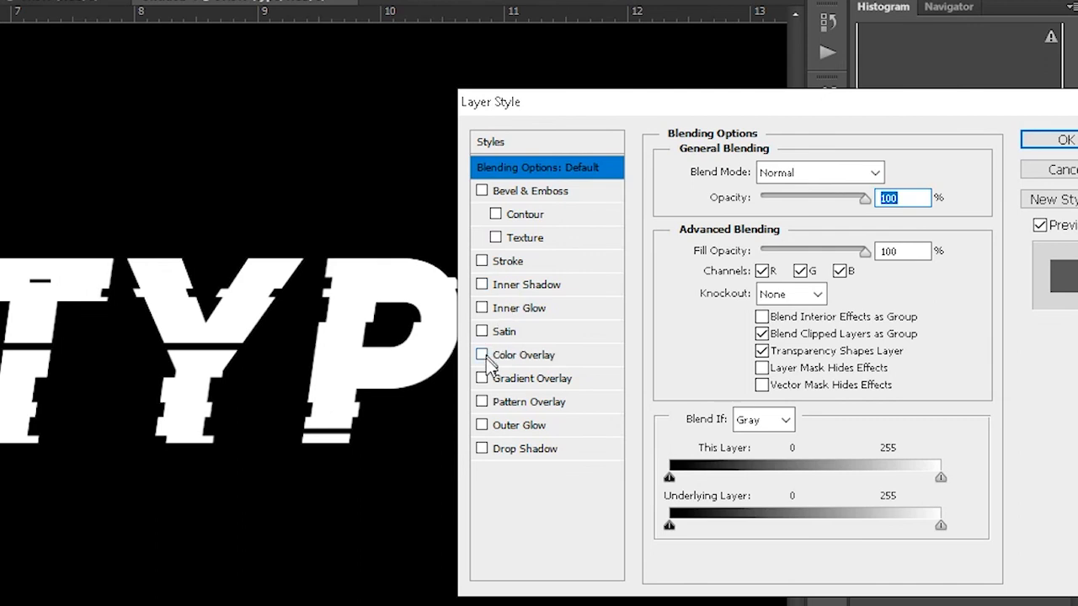
left_click(496, 356)
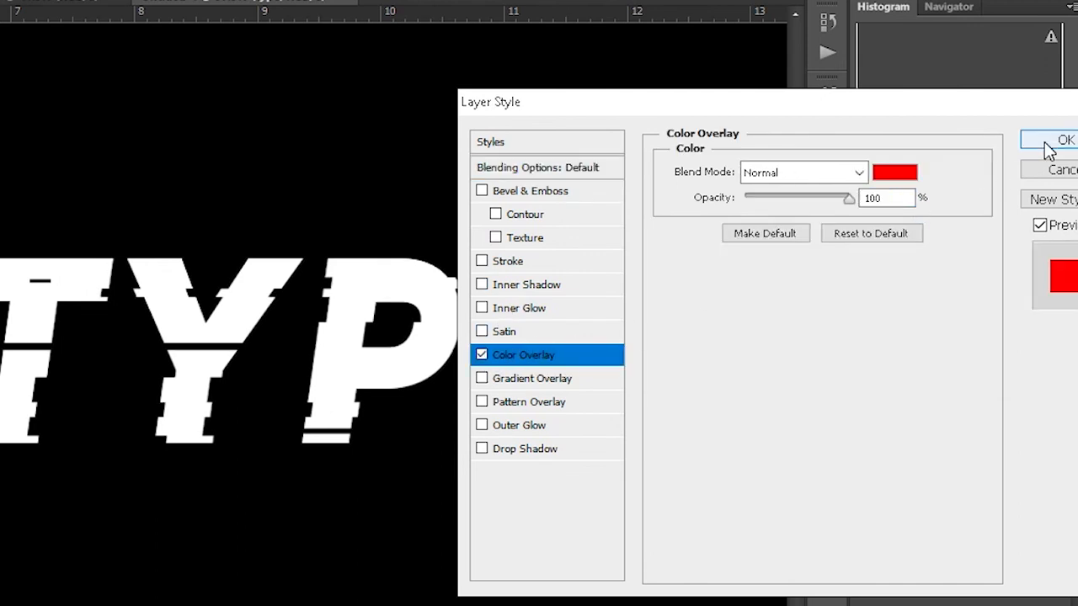
left_click(1048, 141)
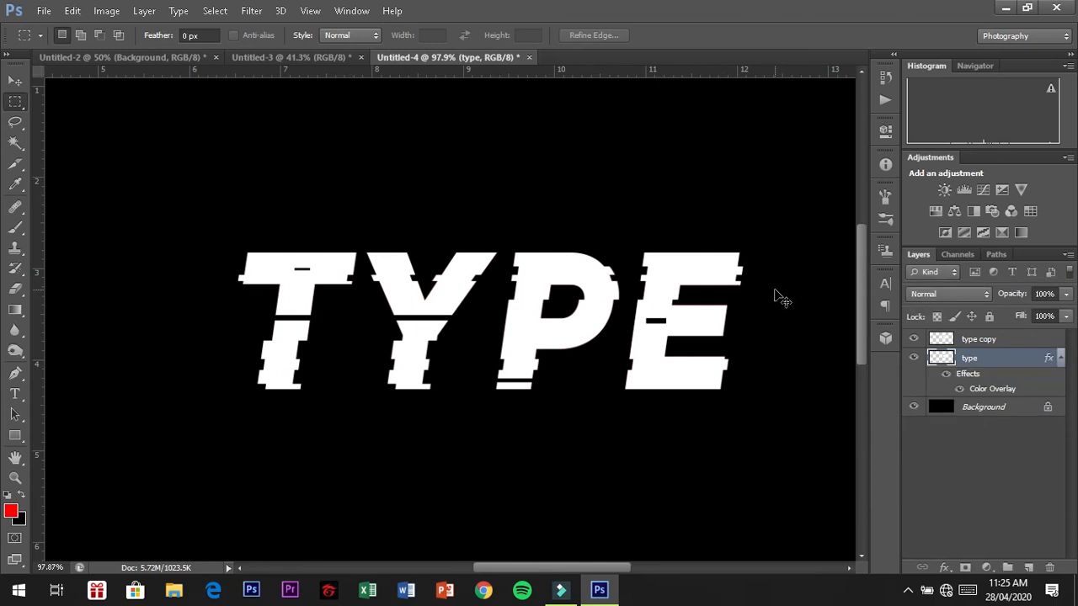
Step: Nudge the red type layer left and down behind the white text, to X 1094.50 px and Y 425.50 px
key("ctrl+t")
key("Left")
key("Left")
key("Down")
key("Left")
key("Down")
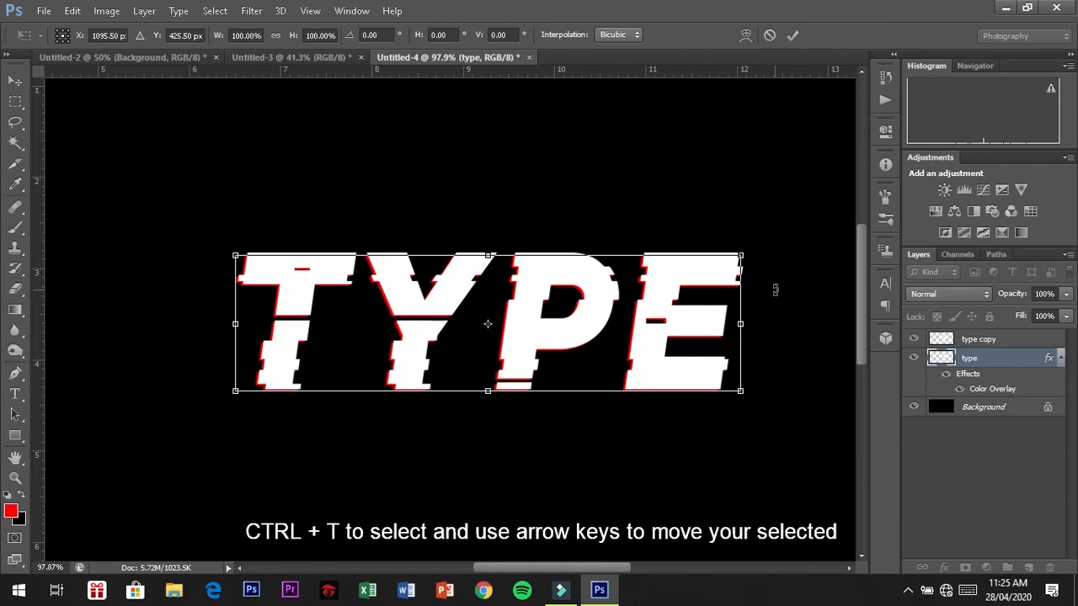
key("Left")
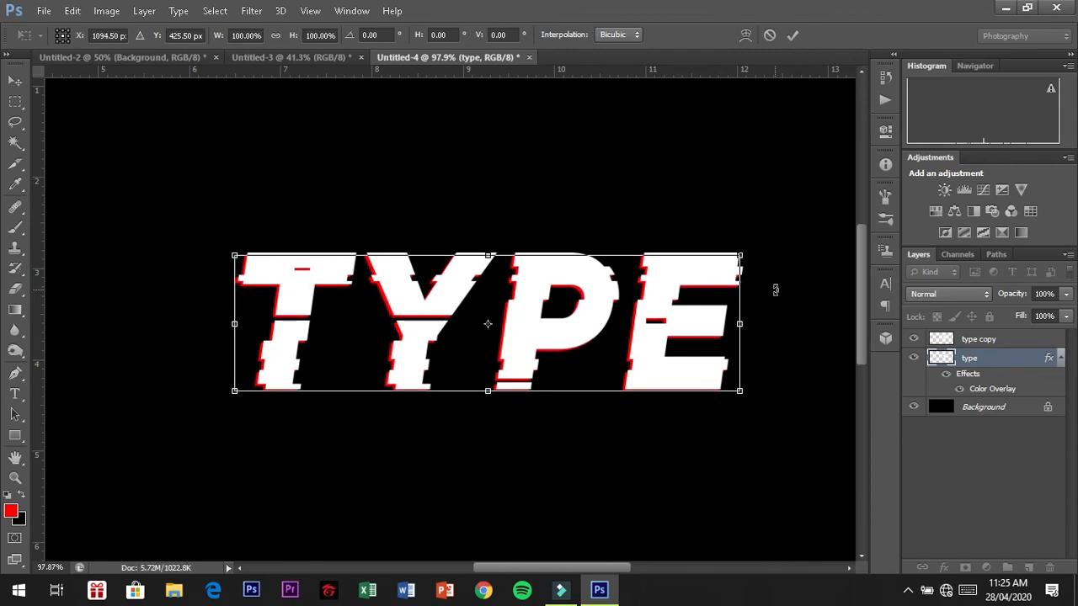
key("Return")
key("m")
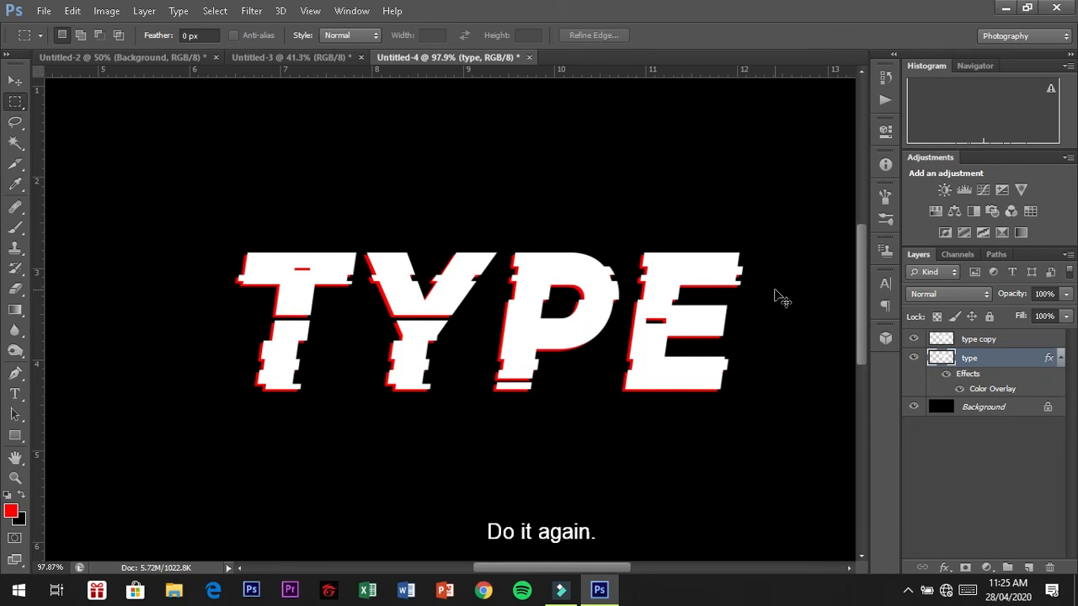
Step: Duplicate the red type layer, set the copy's fill to 50%, and nudge it farther left and down to X 1089.50 px, Y 429.50 px
key("ctrl+j")
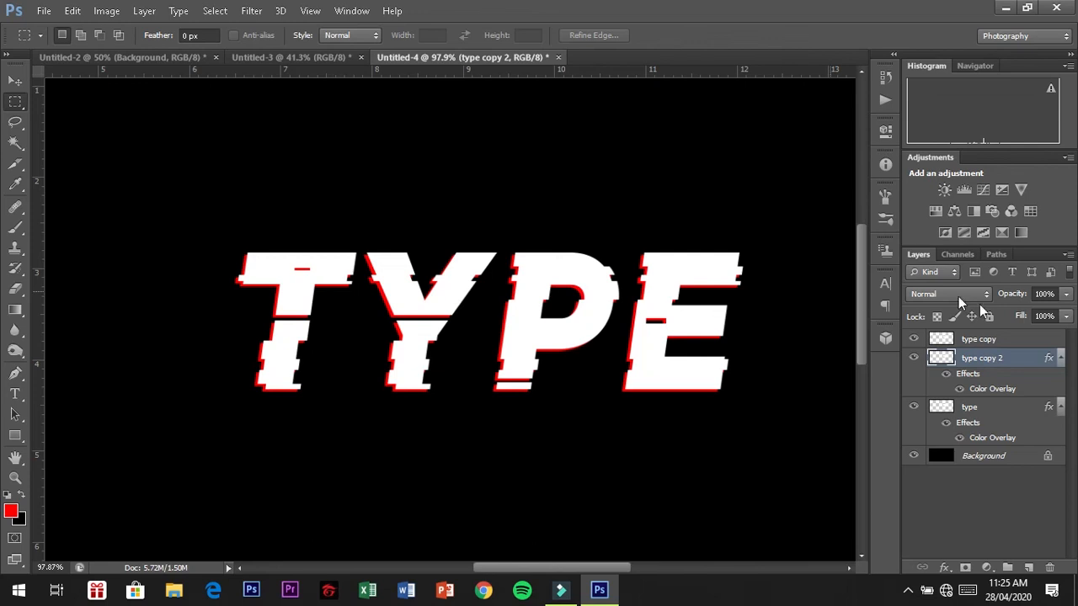
key("ctrl+t")
key("Left")
key("Down")
key("Left")
key("Down")
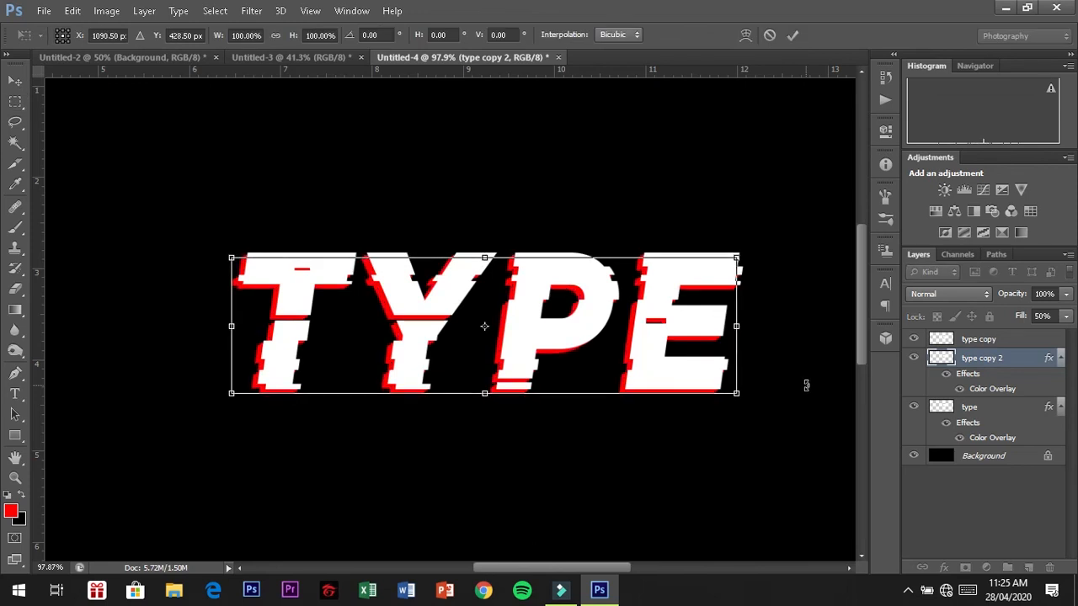
key("Left")
key("Down")
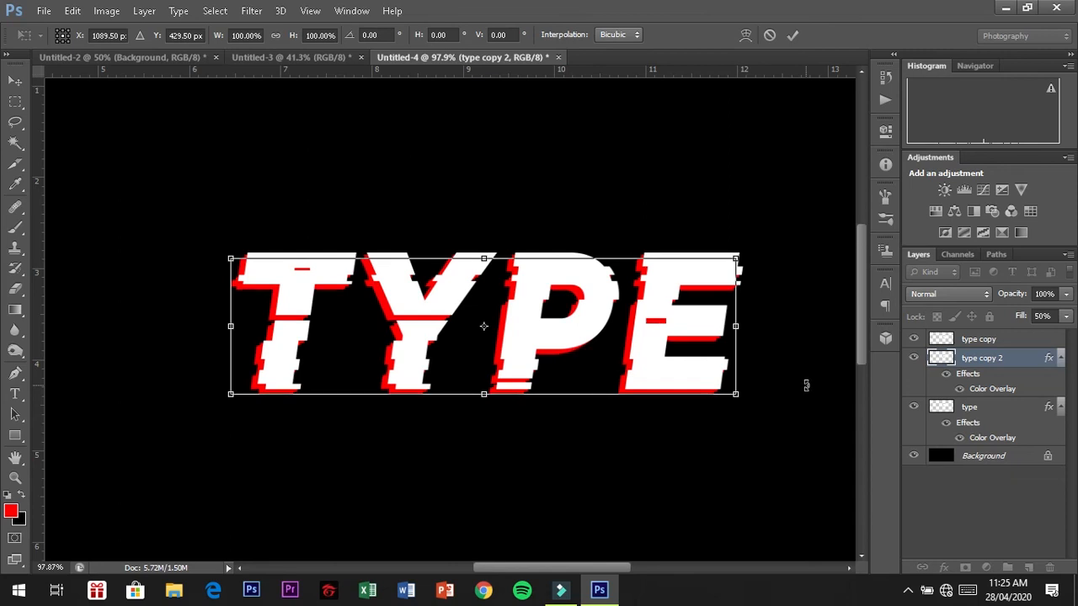
key("Return")
scroll(555, 368, "down", 2)
scroll(555, 368, "down", 3)
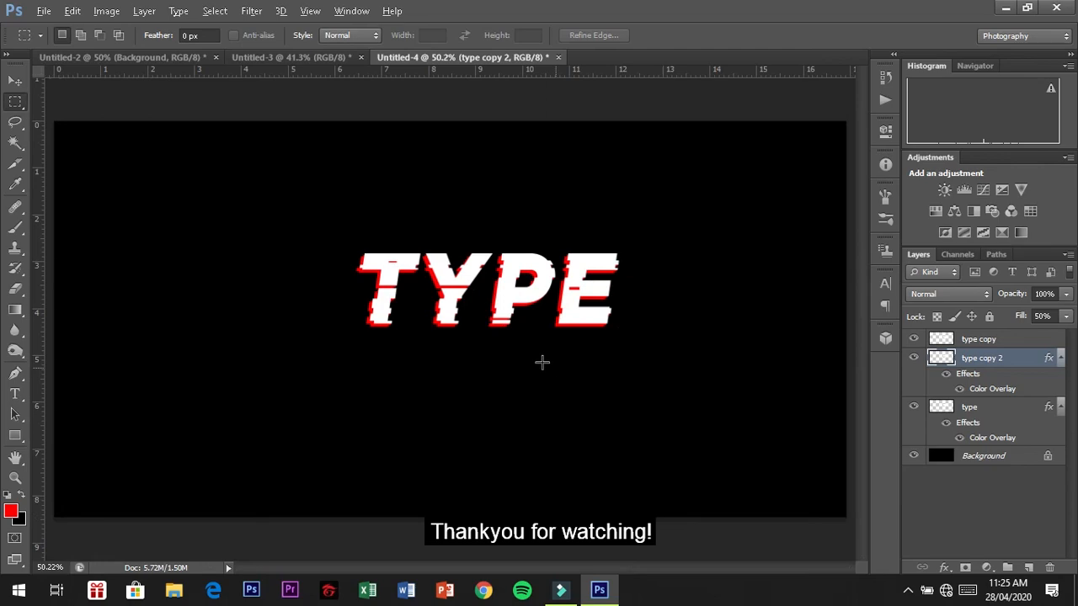